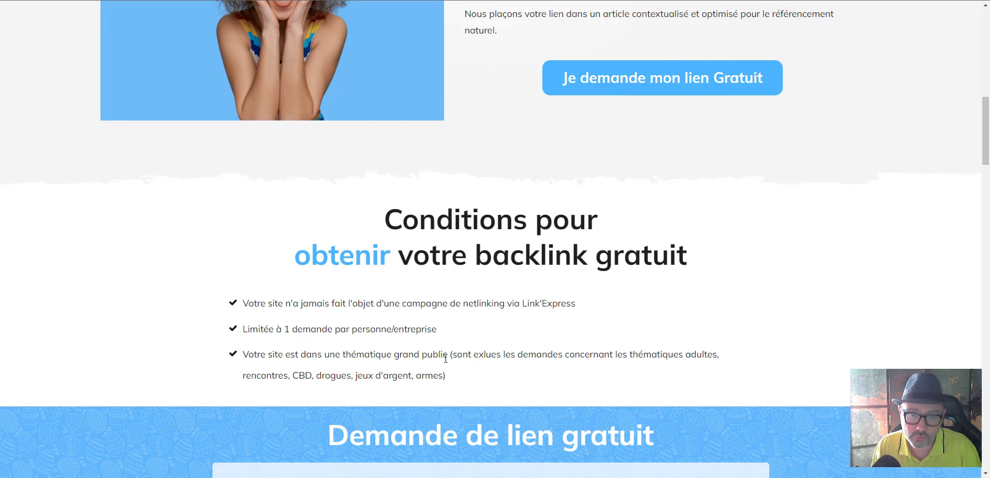
# Review the free backlink offer page, covering its conditions, the request form and the Starter and Starter+ packs
pyautogui.scroll(-5, 531, 361)
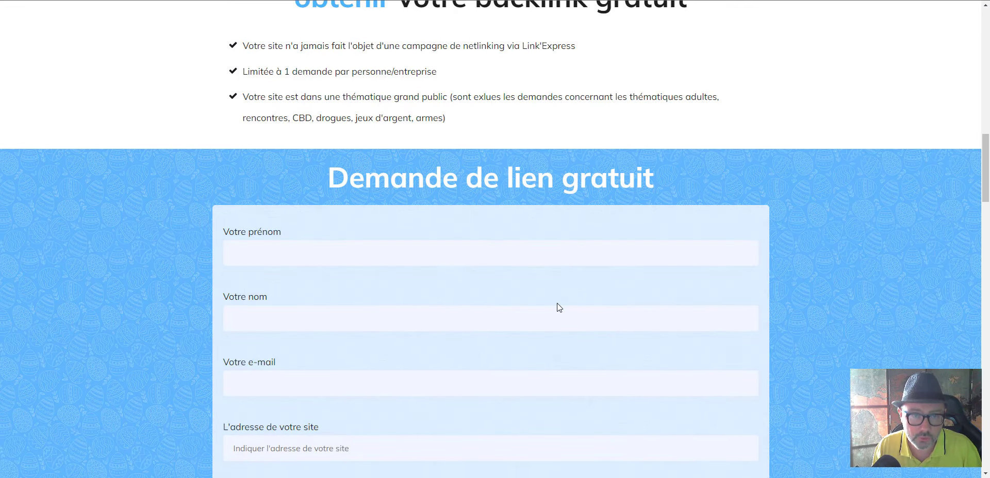
pyautogui.scroll(6, 557, 303)
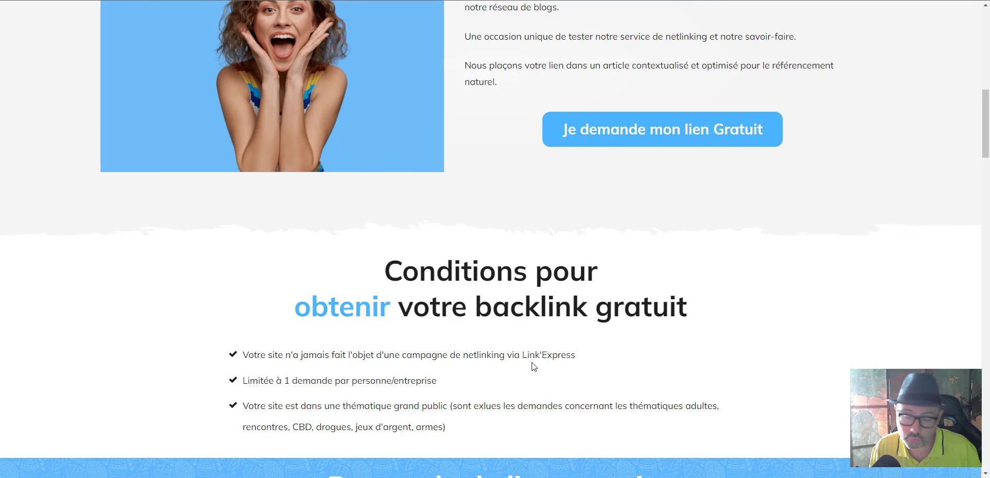
pyautogui.scroll(4, 550, 279)
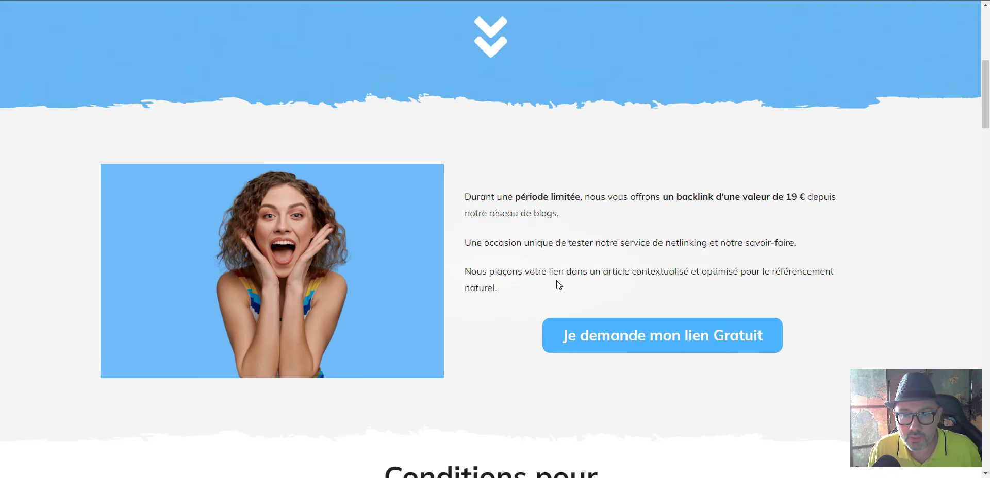
pyautogui.scroll(-2, 552, 281)
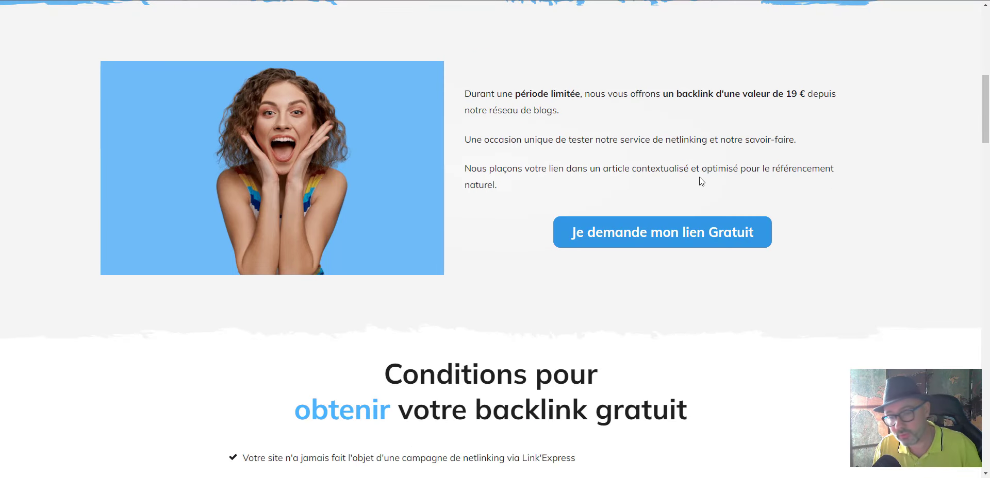
pyautogui.scroll(-9, 697, 292)
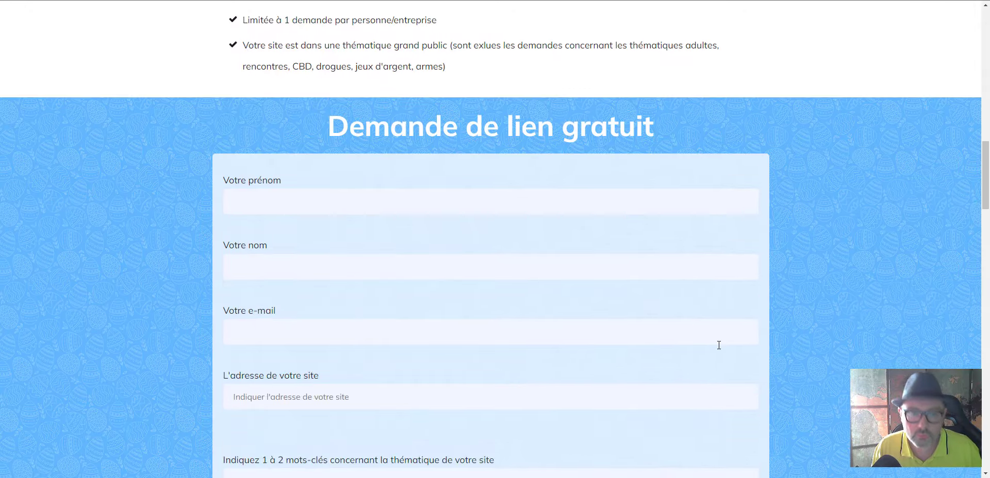
pyautogui.scroll(-20, 719, 345)
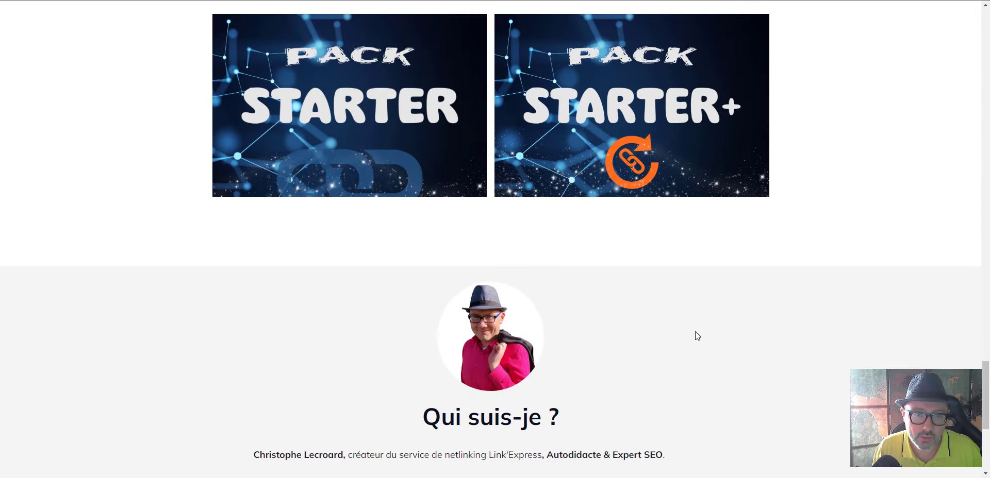
pyautogui.scroll(3, 697, 336)
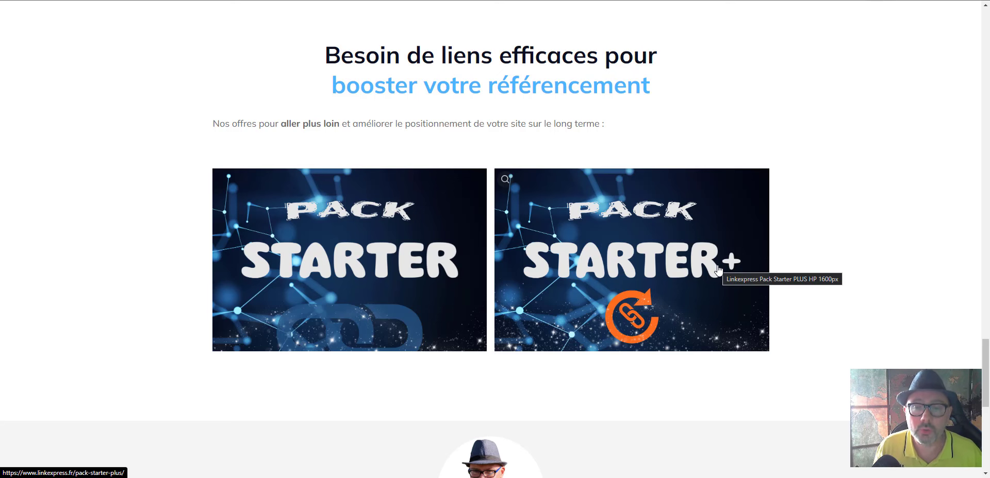
pyautogui.scroll(-1, 843, 319)
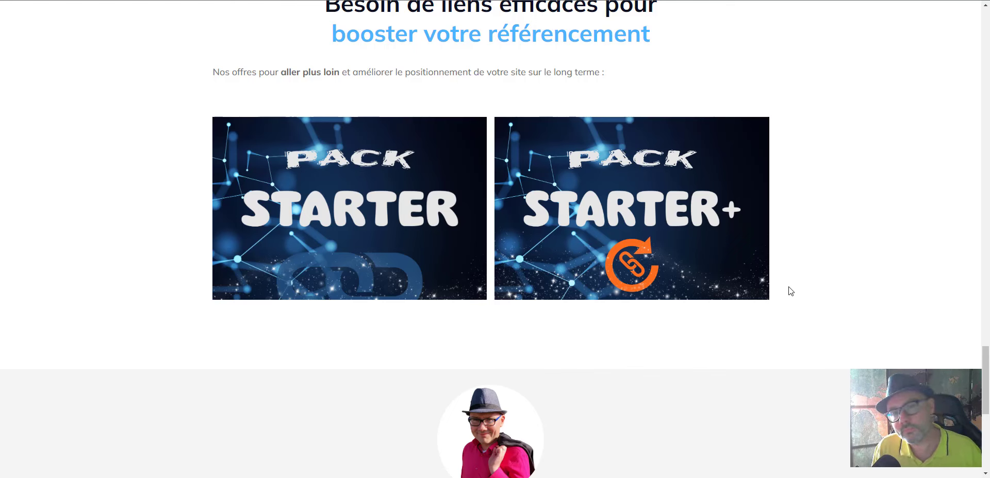
# Switch to Ereferer, open the quick-purchase site search and filter the sites to a maximum price of 0
pyautogui.press('Home')
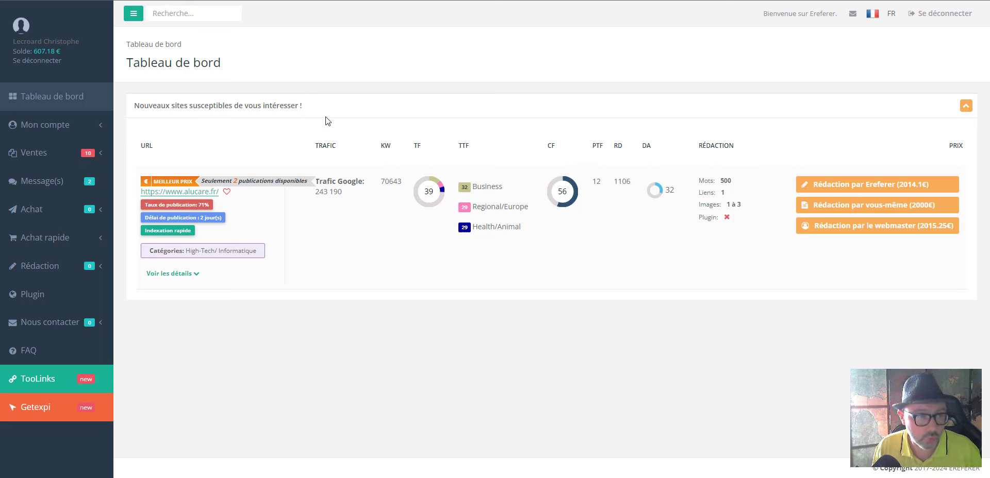
pyautogui.click(49, 242)
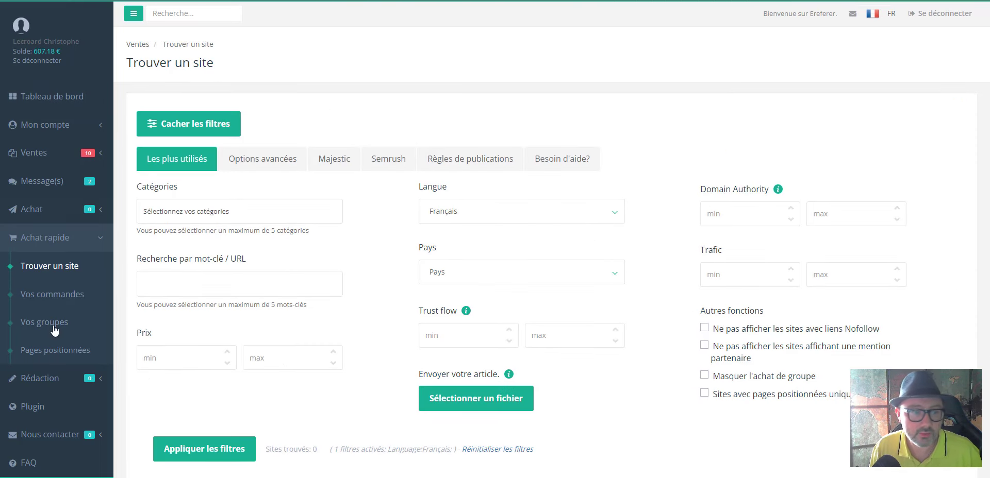
pyautogui.click(284, 366)
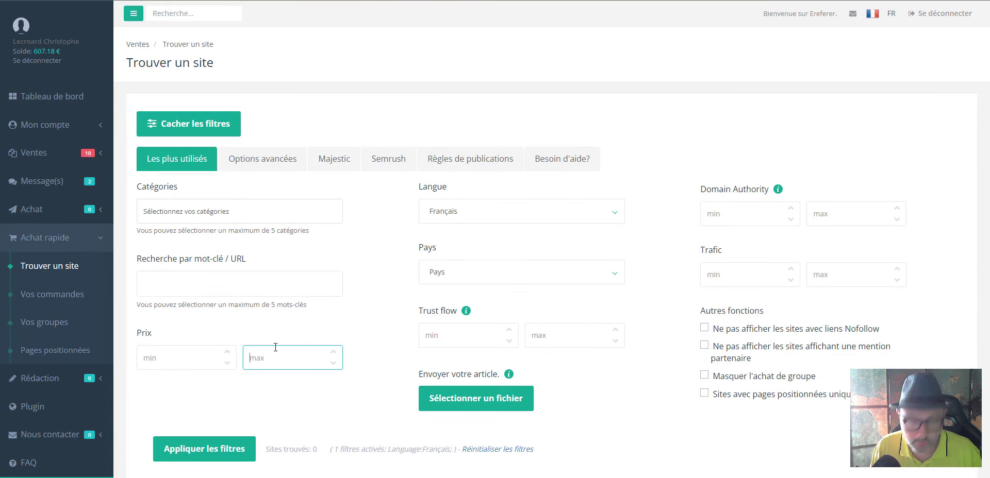
pyautogui.write('0')
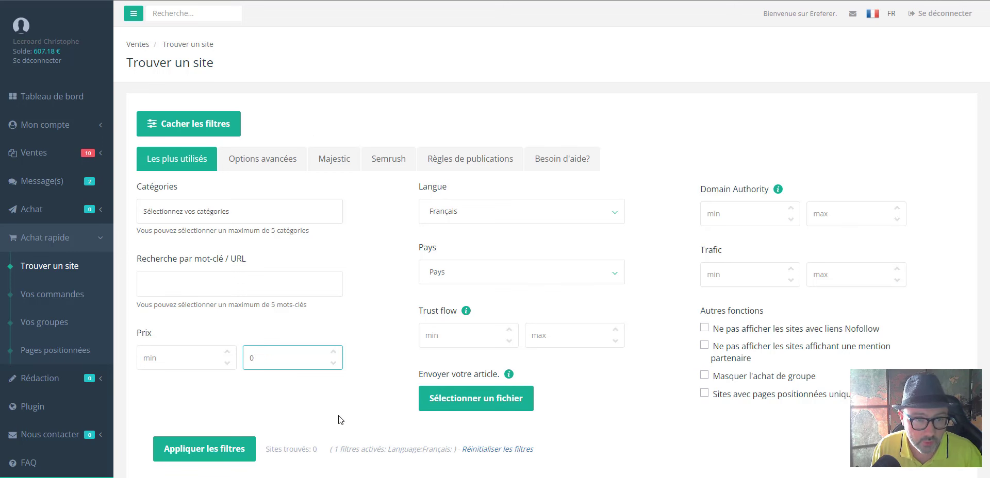
pyautogui.click(200, 452)
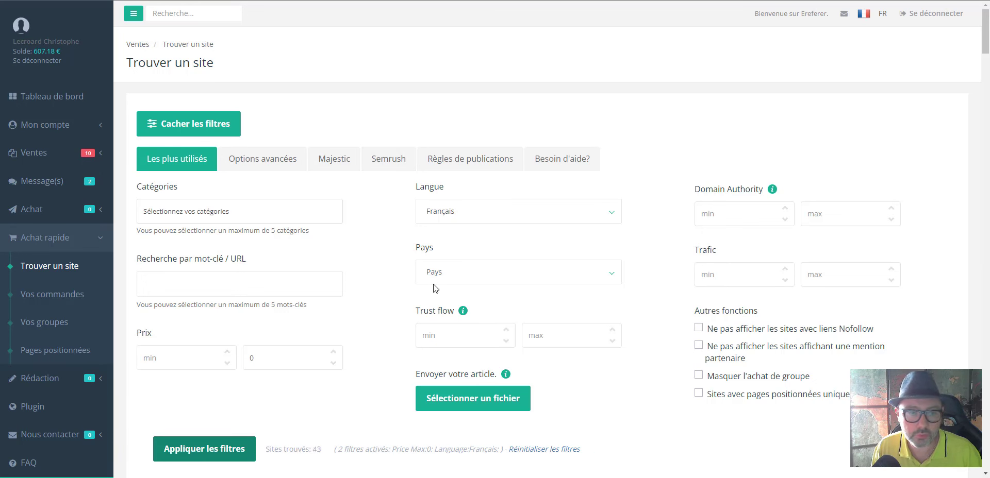
pyautogui.click(171, 212)
pyautogui.click(373, 251)
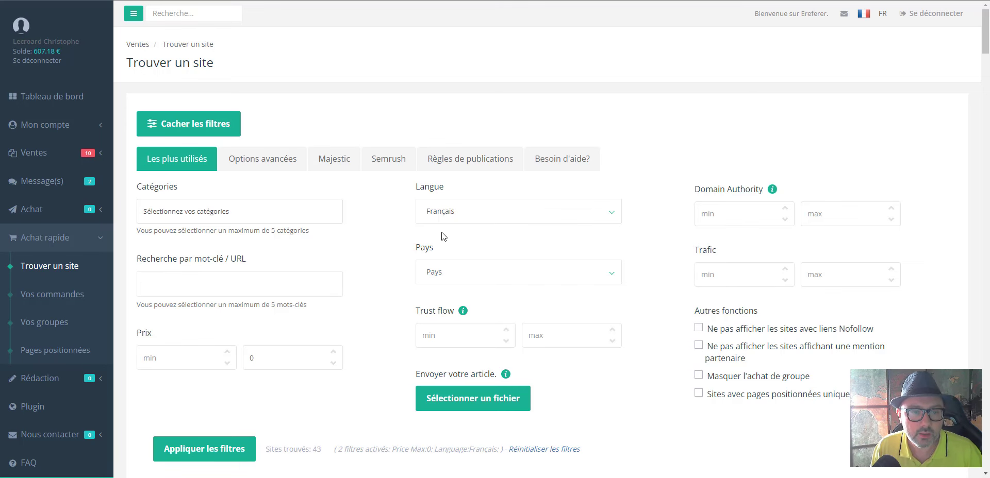
# Check how many French-language sites match the zero-price filter and look over the start of the results list
pyautogui.scroll(-3, 375, 262)
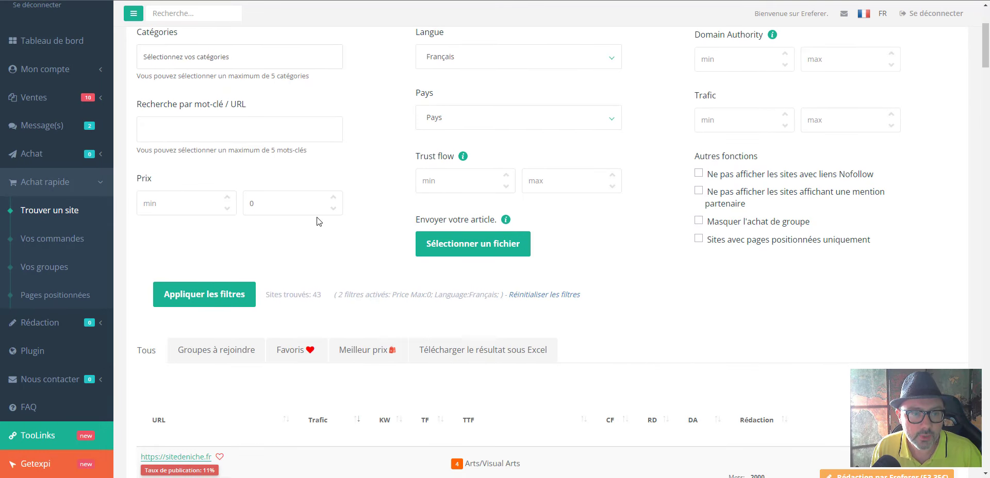
pyautogui.scroll(-3, 309, 232)
pyautogui.scroll(2, 271, 257)
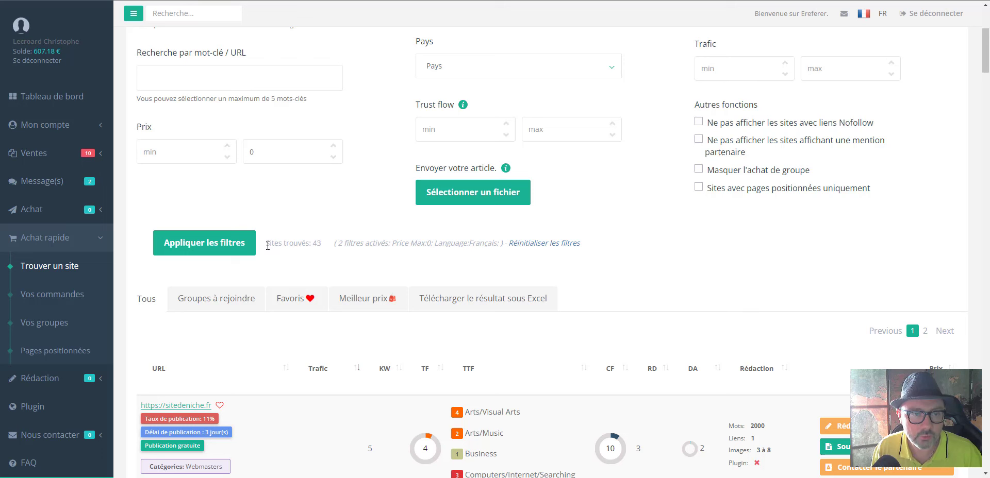
pyautogui.moveTo(266, 242); pyautogui.dragTo(335, 246)
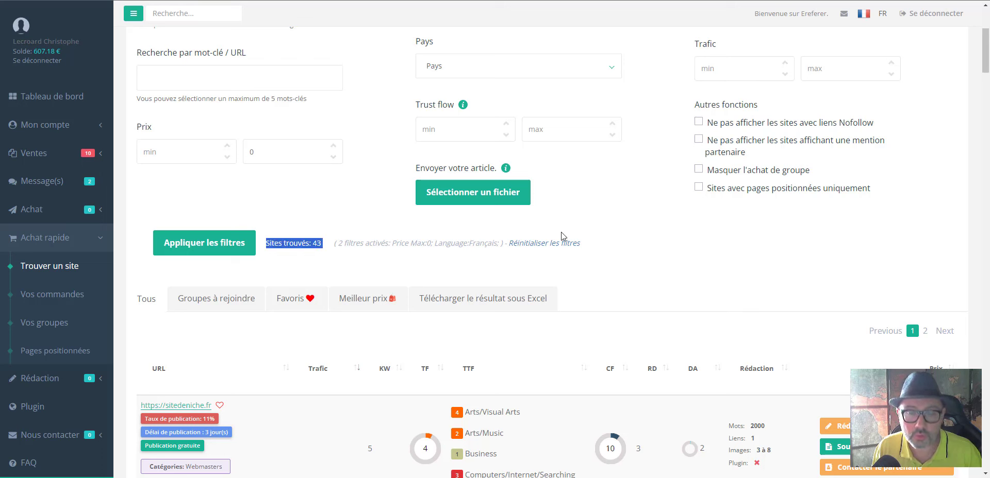
pyautogui.scroll(-4, 561, 225)
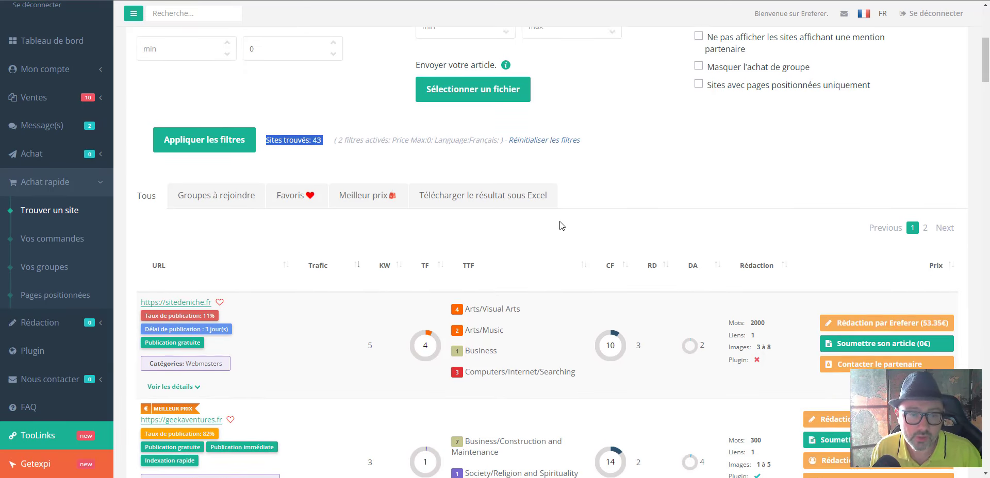
pyautogui.scroll(2, 561, 226)
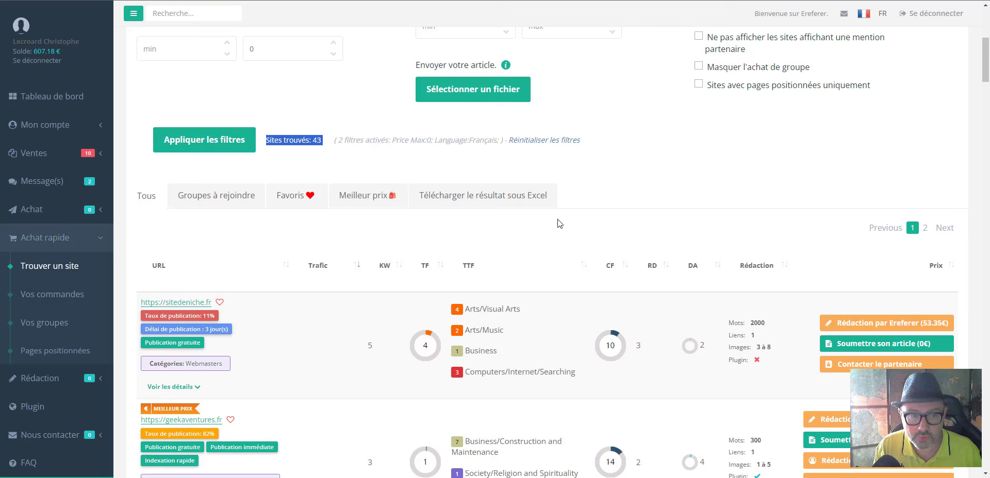
pyautogui.click(320, 140)
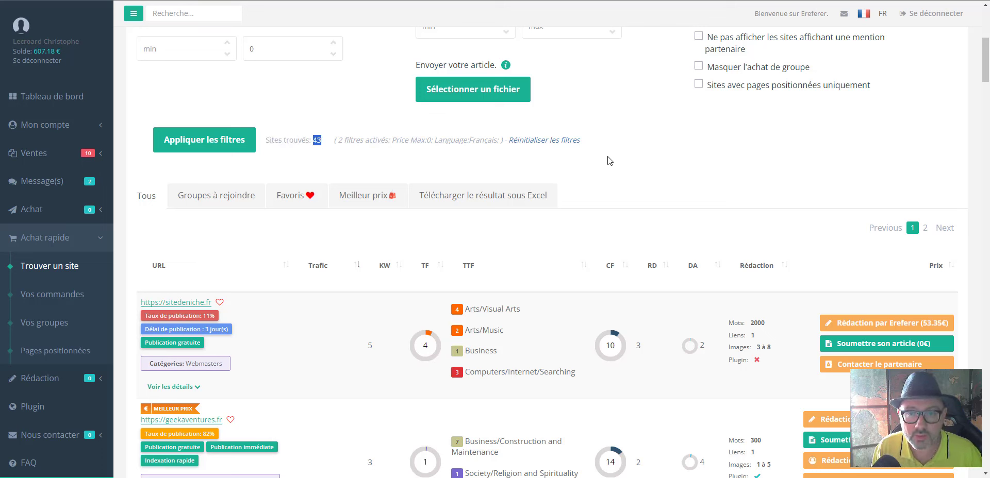
# Examine the publication rates of the first listed sites and view the geekaventures.fr website before returning to the results
pyautogui.scroll(-3, 597, 211)
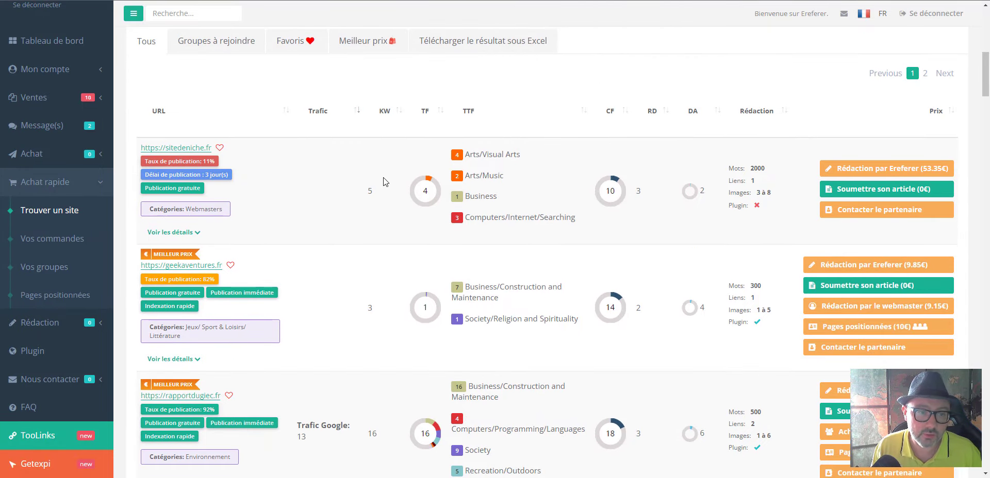
pyautogui.moveTo(412, 197)
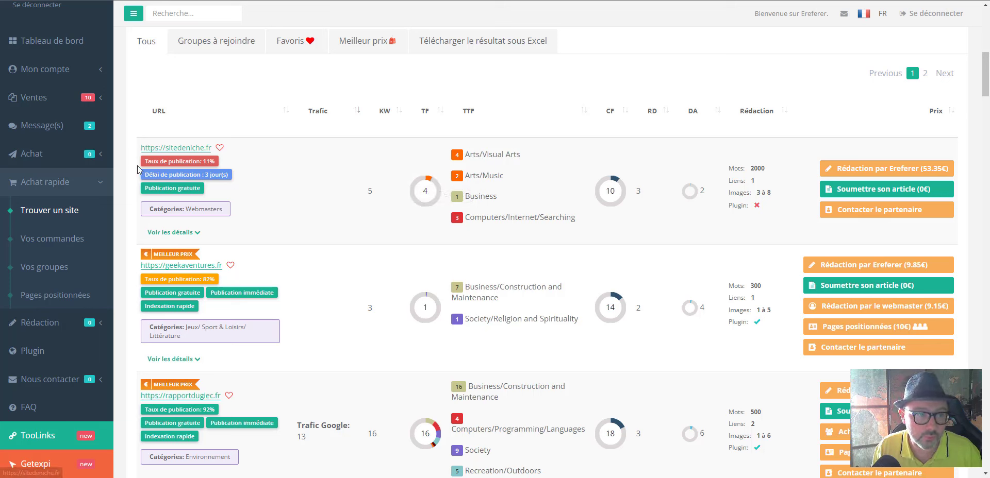
pyautogui.moveTo(142, 162); pyautogui.dragTo(242, 169)
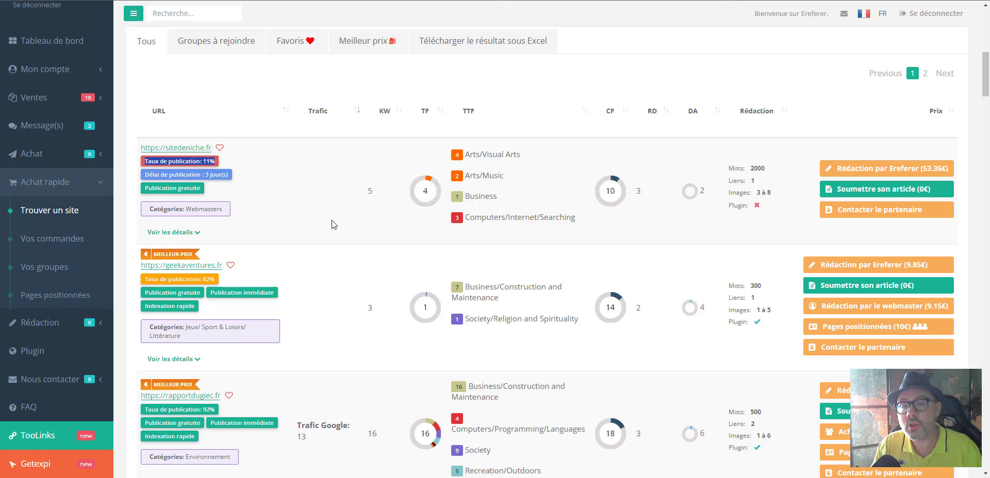
pyautogui.scroll(-1, 356, 256)
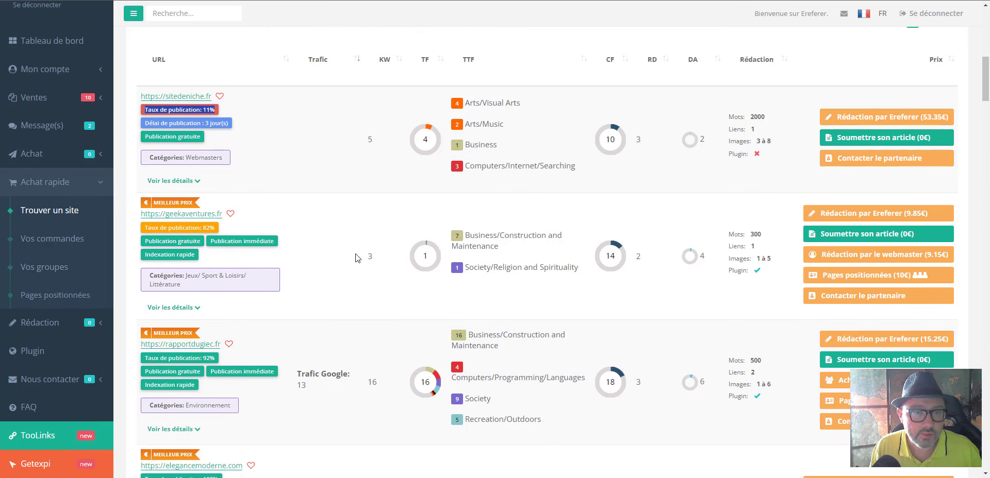
pyautogui.scroll(-2, 356, 258)
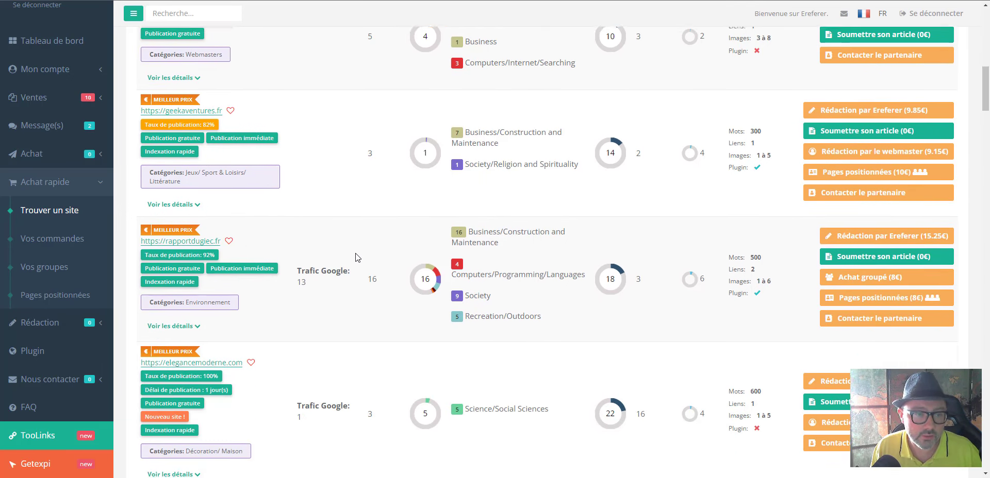
pyautogui.scroll(1, 354, 258)
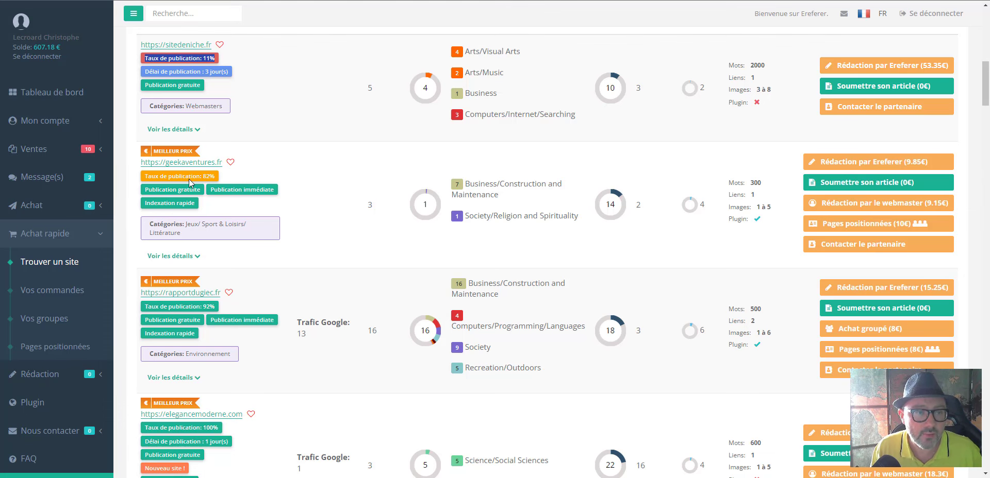
pyautogui.click(181, 163)
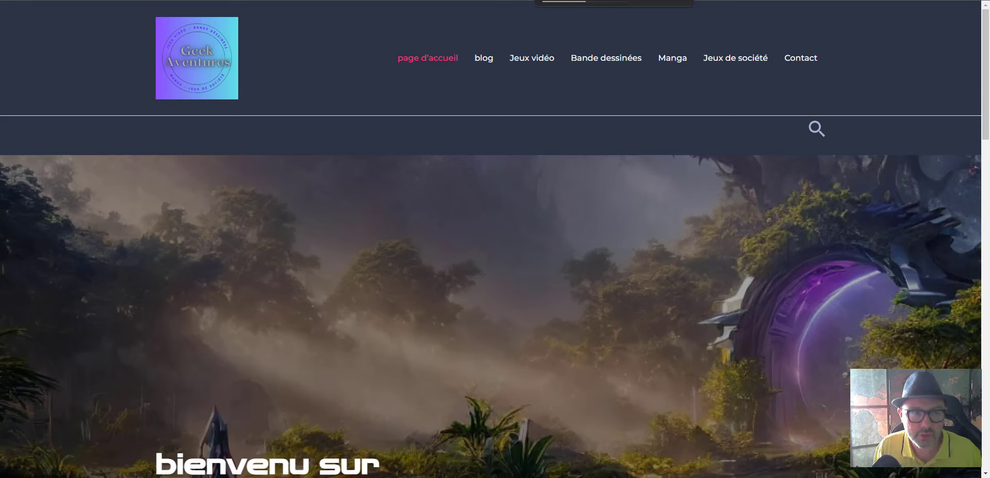
pyautogui.hotkey('ctrl', 'Tab')
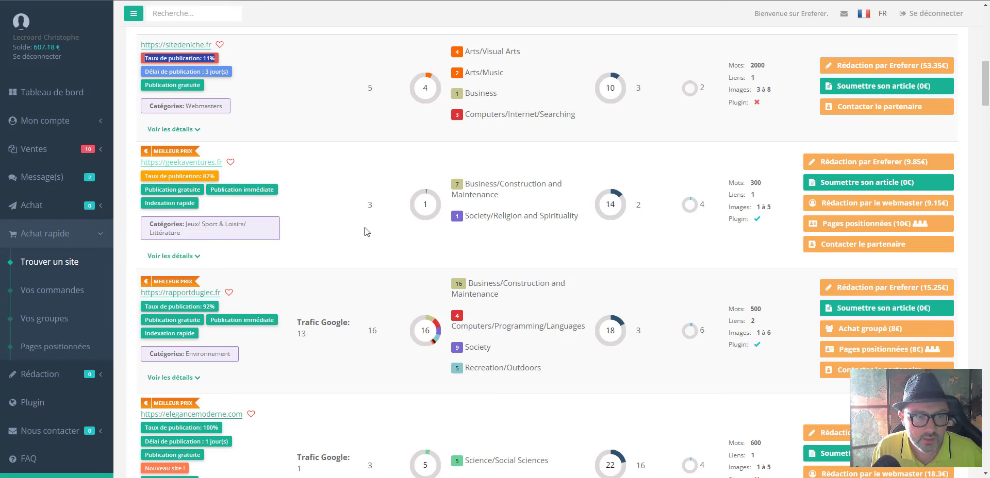
# Compare the referring domains and other SEO metrics of the free-publication sites throughout the results list
pyautogui.scroll(-3, 300, 198)
pyautogui.scroll(1, 295, 212)
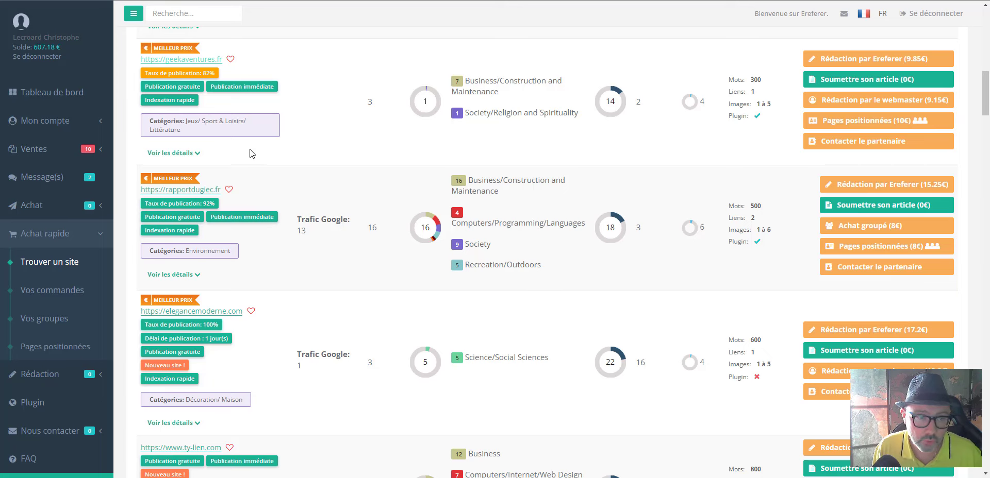
pyautogui.scroll(5, 731, 203)
pyautogui.scroll(-1, 294, 124)
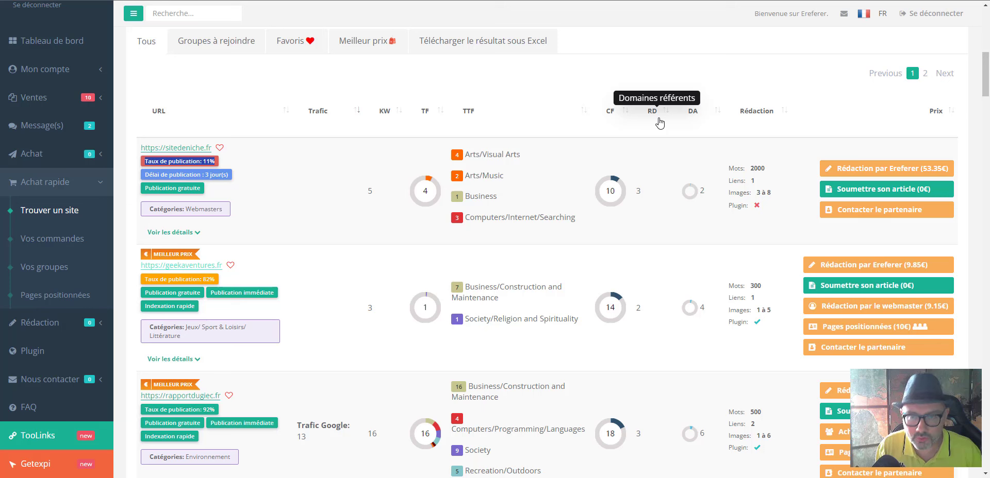
pyautogui.doubleClick(638, 191)
pyautogui.scroll(-15, 648, 312)
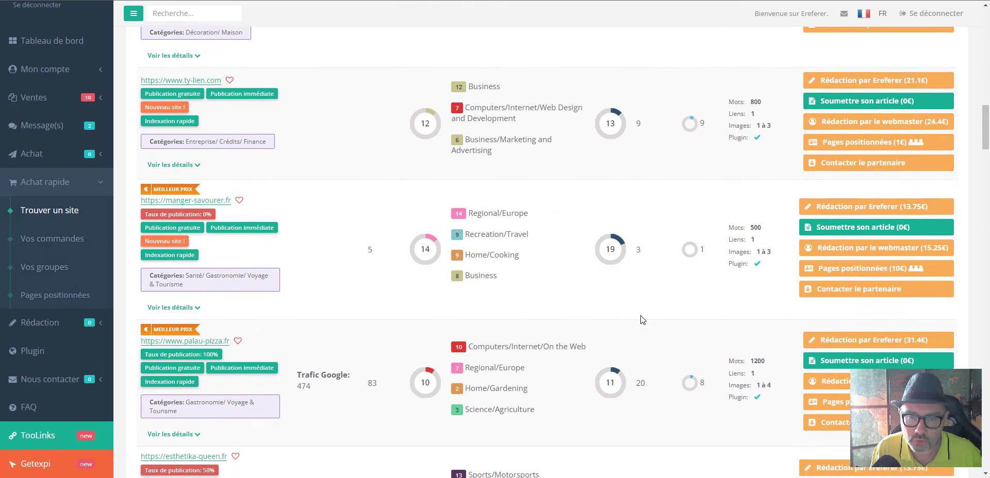
pyautogui.scroll(-4, 660, 232)
pyautogui.scroll(-15, 655, 304)
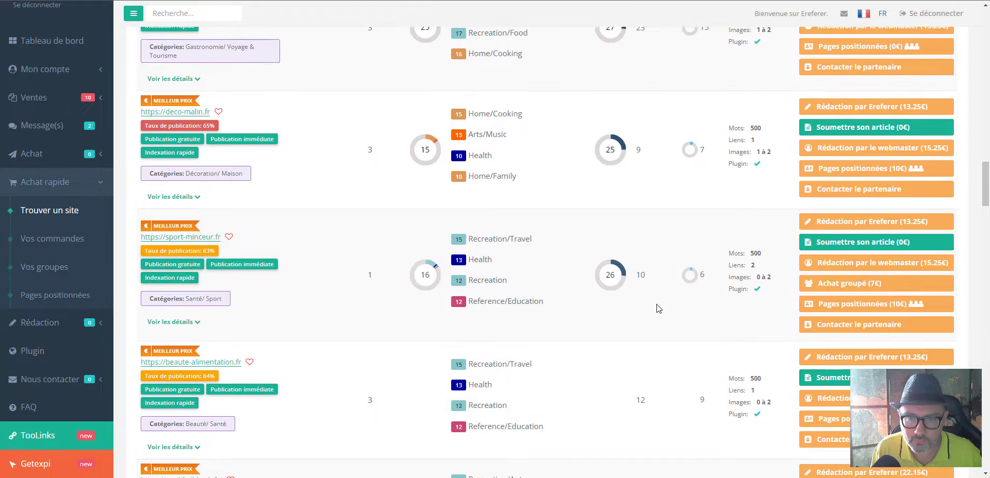
pyautogui.scroll(8, 593, 129)
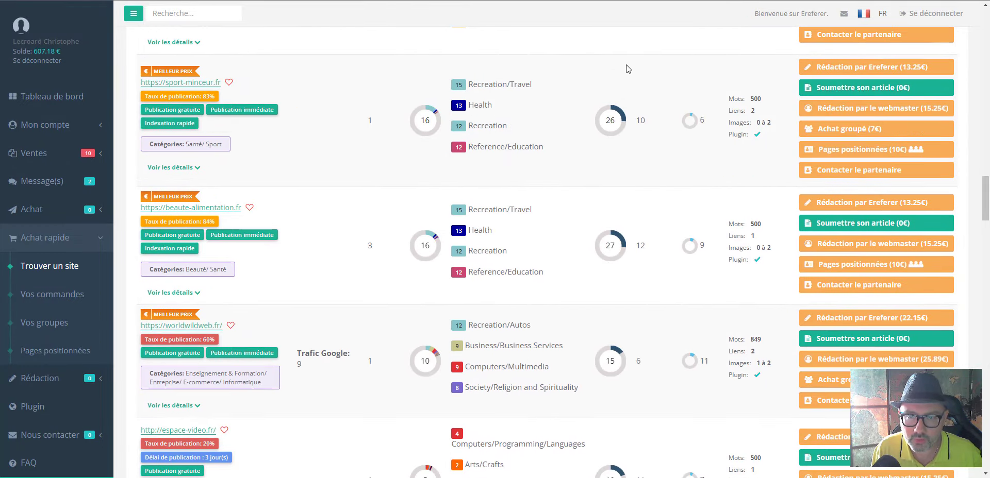
pyautogui.scroll(-15, 647, 303)
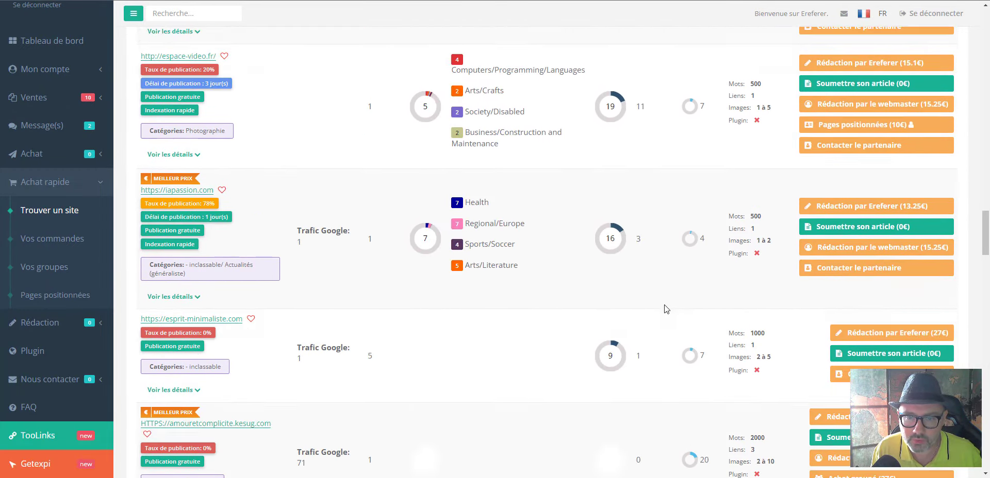
pyautogui.scroll(-10, 654, 243)
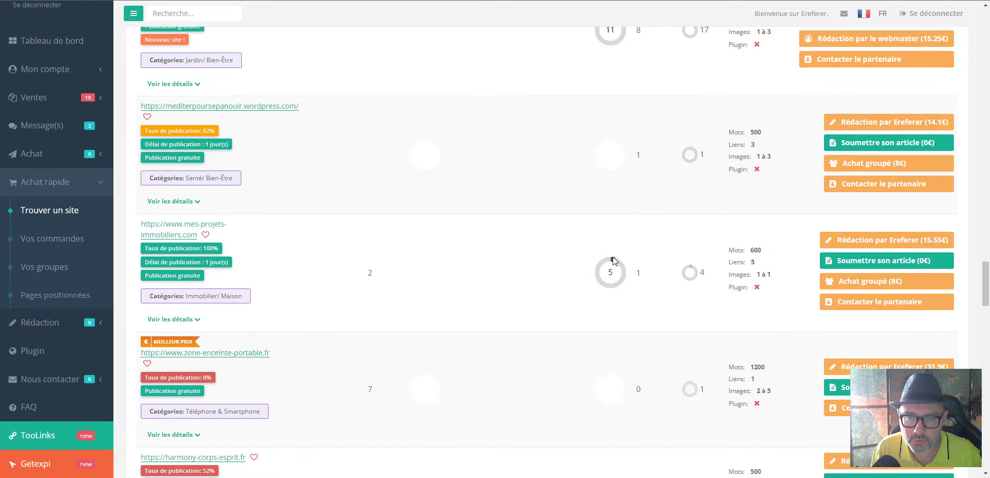
# Look through the remaining free-publication sites, then review the metrics of the first listed sites again
pyautogui.scroll(-8, 625, 335)
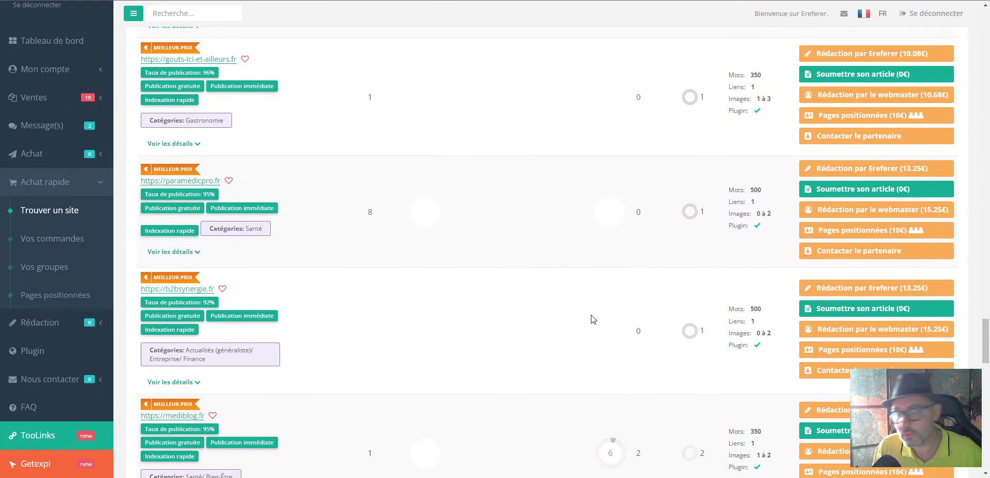
pyautogui.scroll(18, 459, 319)
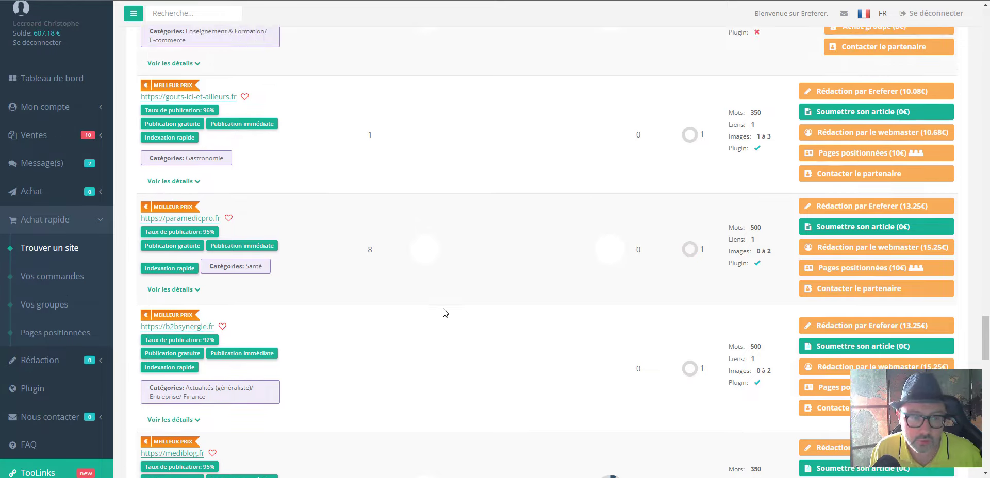
pyautogui.scroll(15, 449, 322)
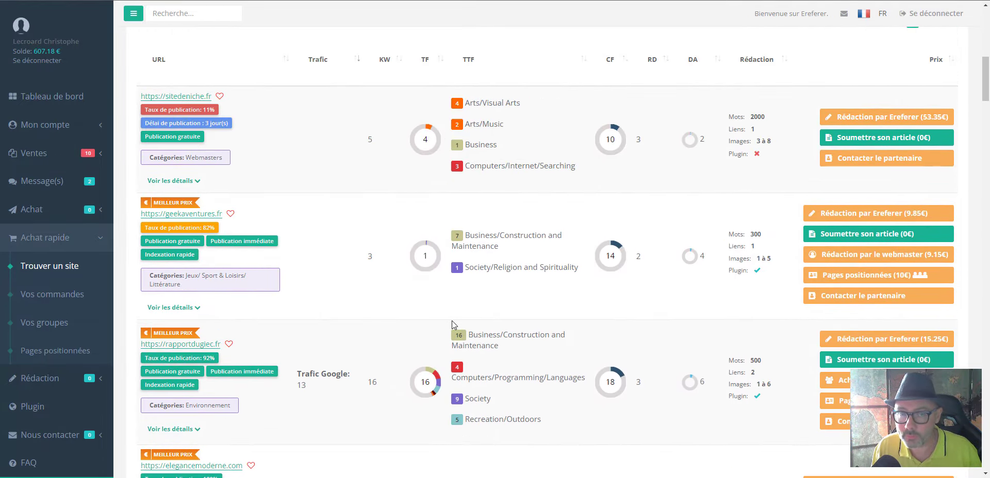
pyautogui.scroll(4, 451, 320)
pyautogui.scroll(-4, 450, 321)
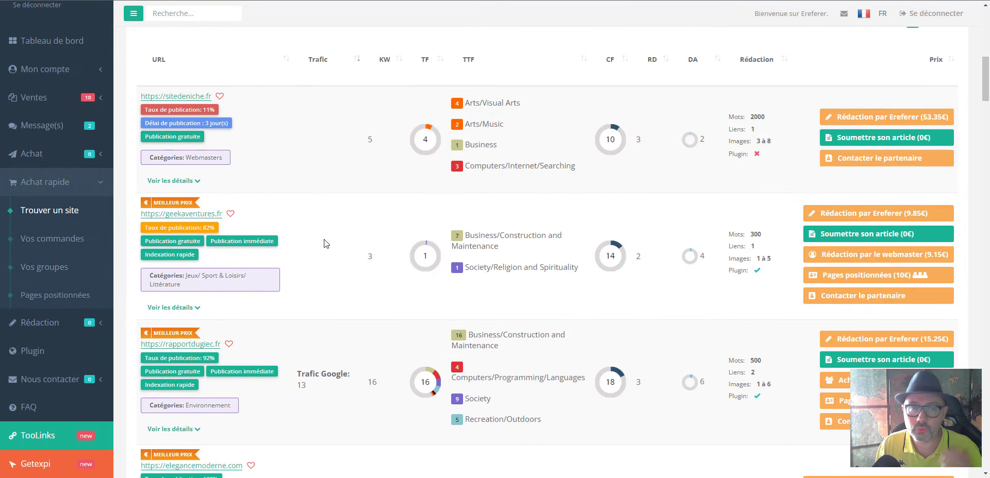
pyautogui.scroll(2, 395, 226)
pyautogui.scroll(-2, 375, 256)
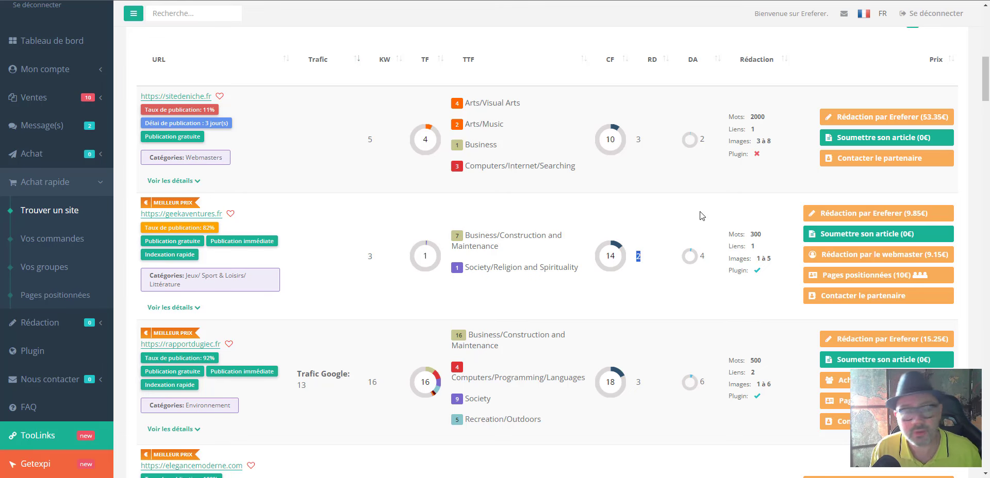
# Open the rapportdugiec.fr website from the results and examine its homepage from the title to the footer
pyautogui.scroll(-3, 313, 198)
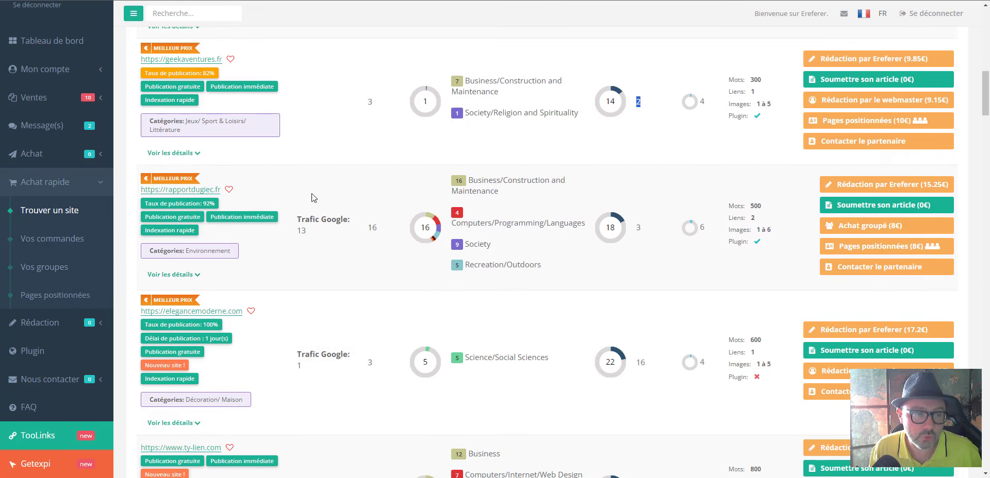
pyautogui.click(209, 190)
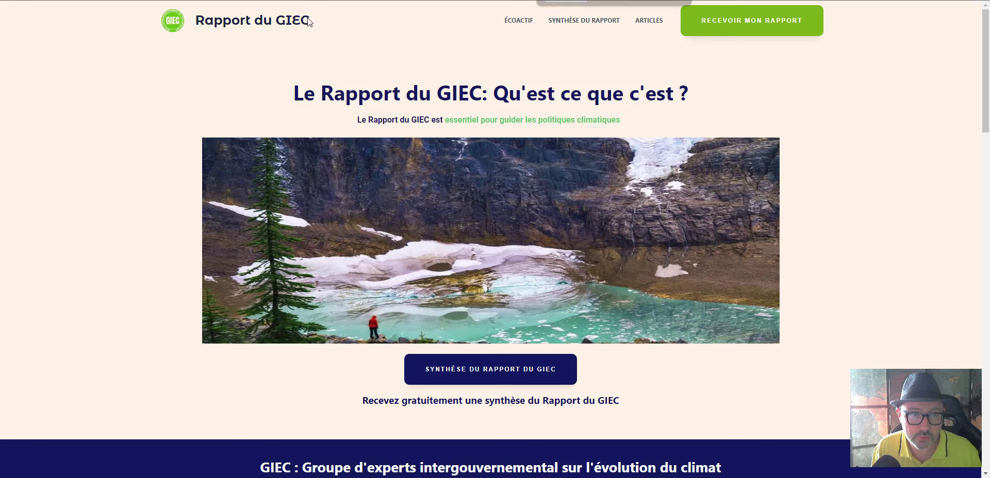
pyautogui.moveTo(308, 20); pyautogui.dragTo(195, 21)
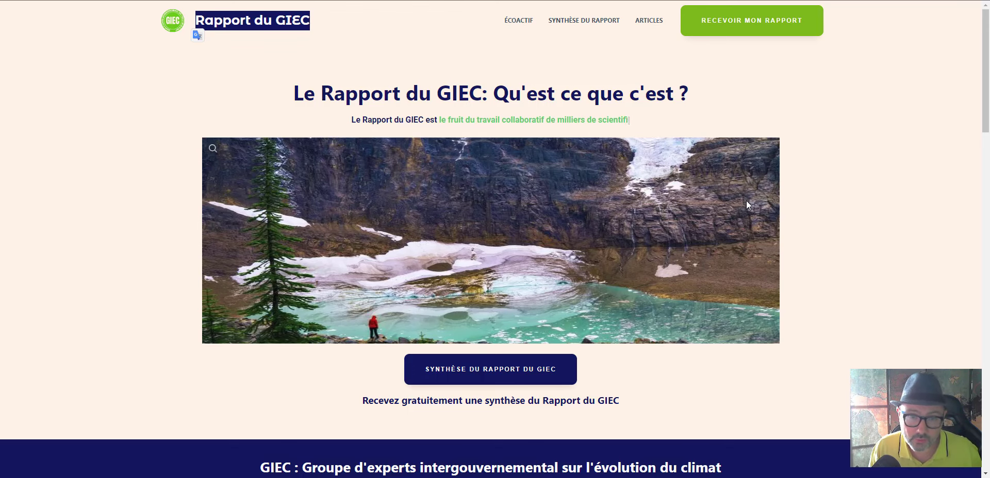
pyautogui.scroll(-5, 653, 196)
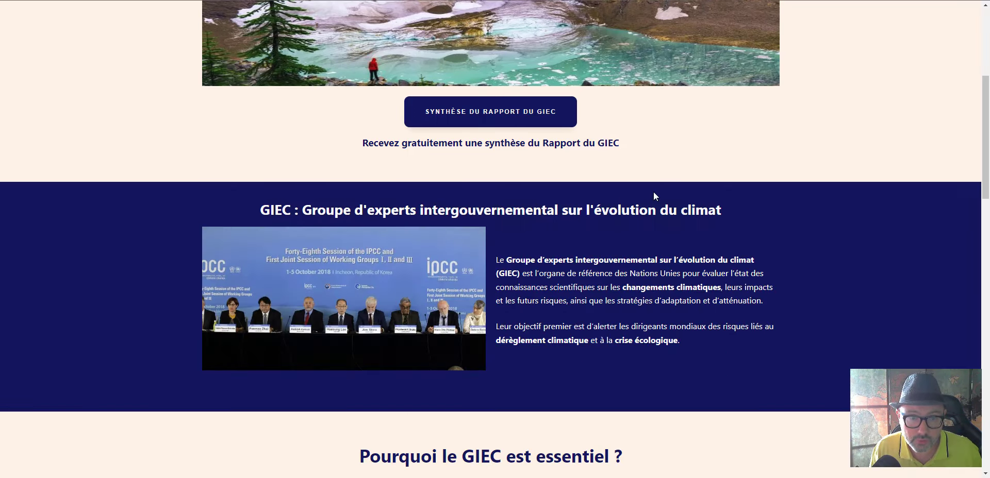
pyautogui.scroll(-20, 655, 201)
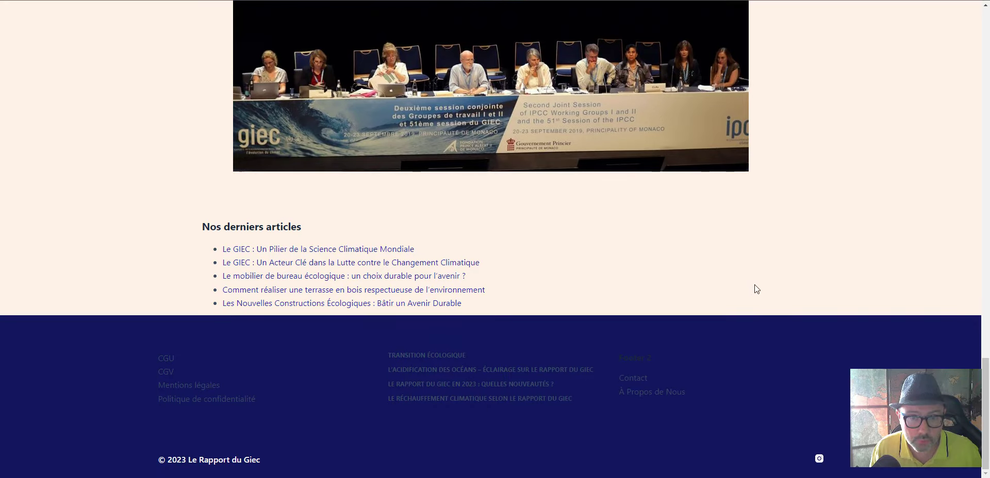
pyautogui.scroll(20, 754, 285)
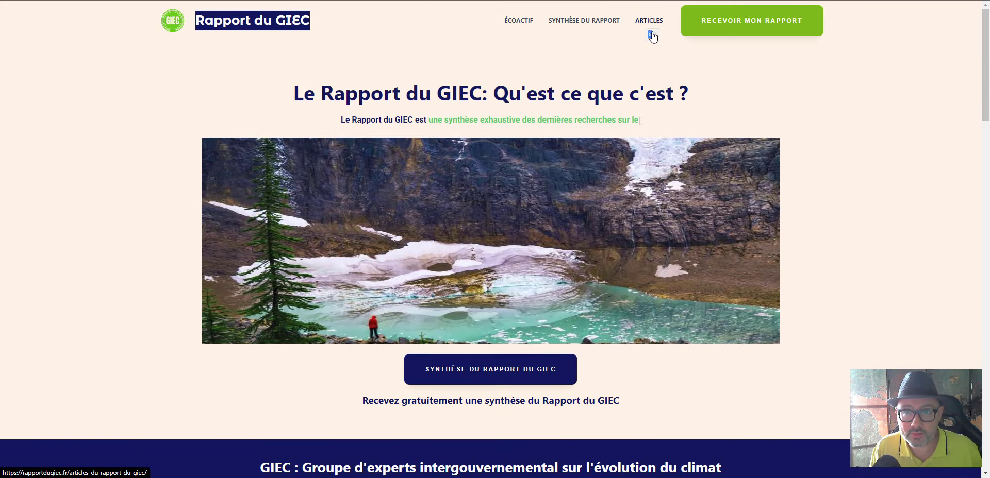
# Open the site's articles page and examine the article on poker and global warming, including its "jetons de poker" link
pyautogui.click(651, 35)
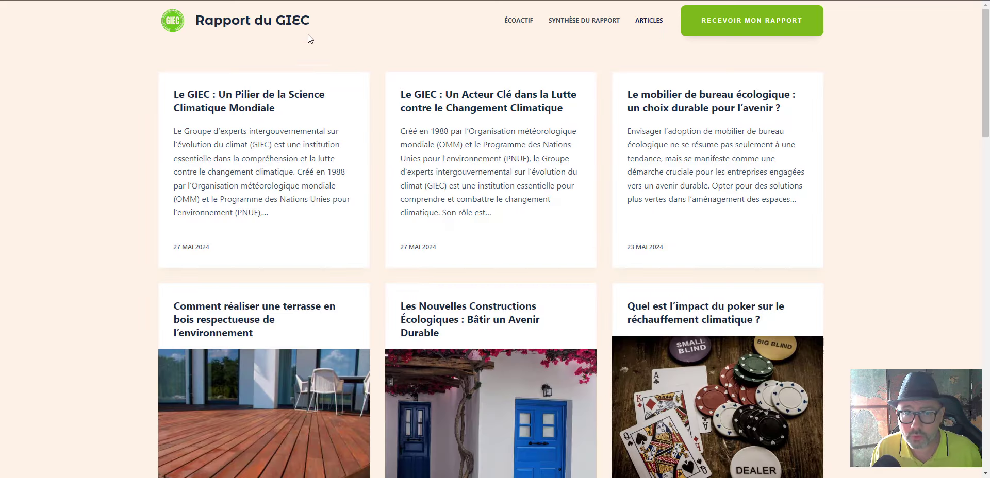
pyautogui.scroll(-1, 627, 221)
pyautogui.scroll(1, 627, 220)
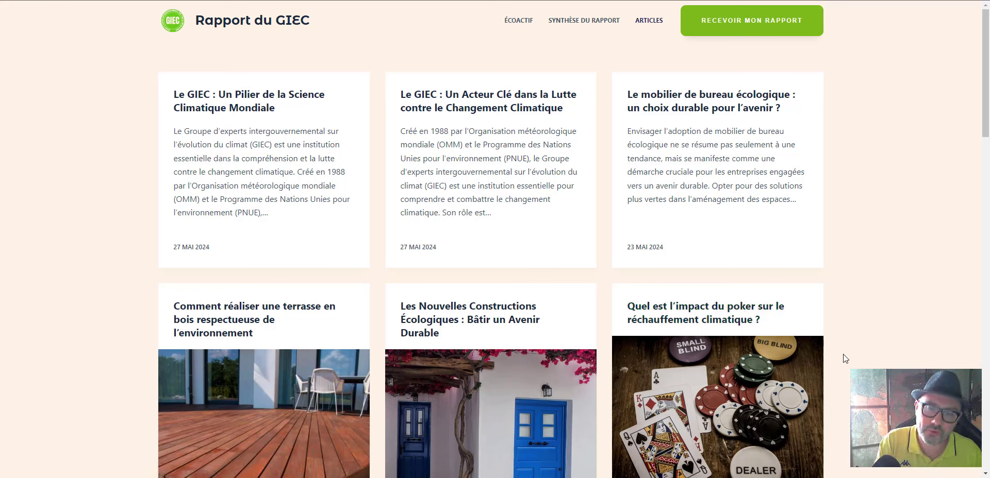
pyautogui.click(658, 318)
pyautogui.moveTo(117, 7); pyautogui.dragTo(113, 0)
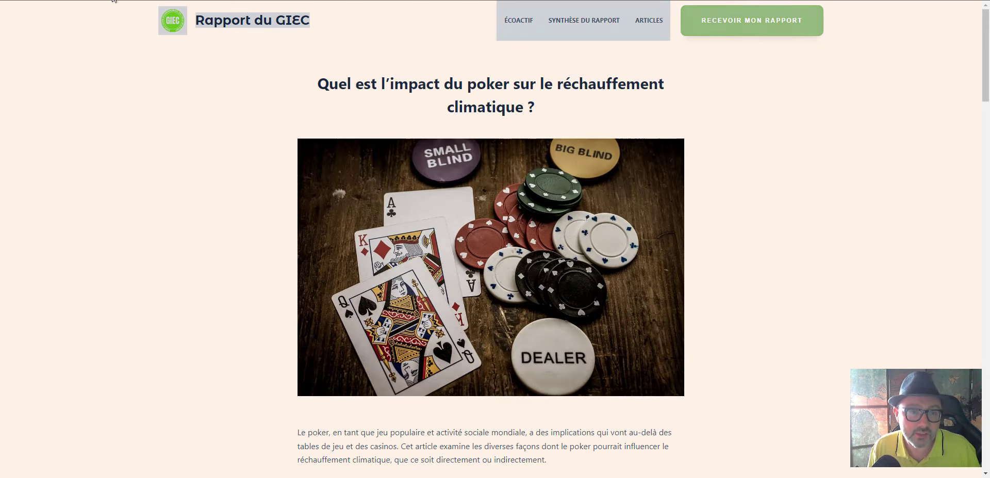
pyautogui.scroll(-9, 233, 181)
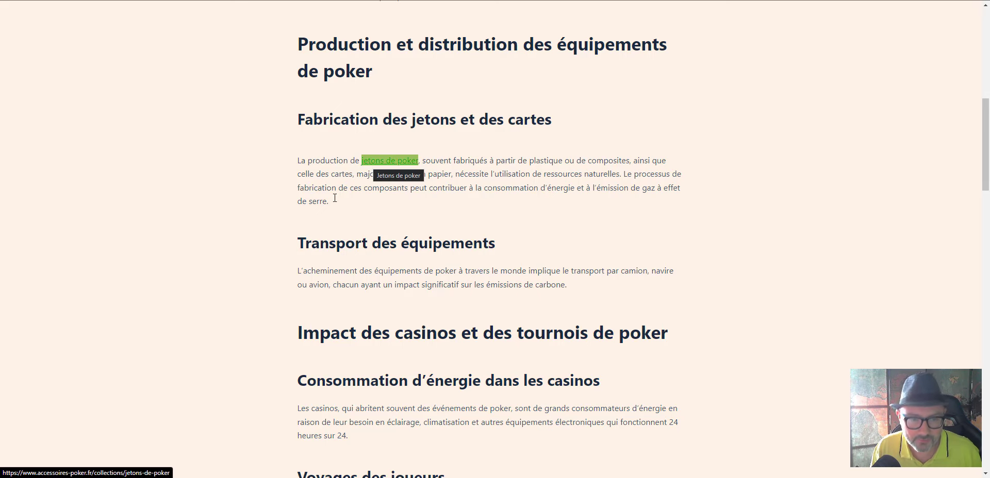
pyautogui.scroll(-20, 268, 245)
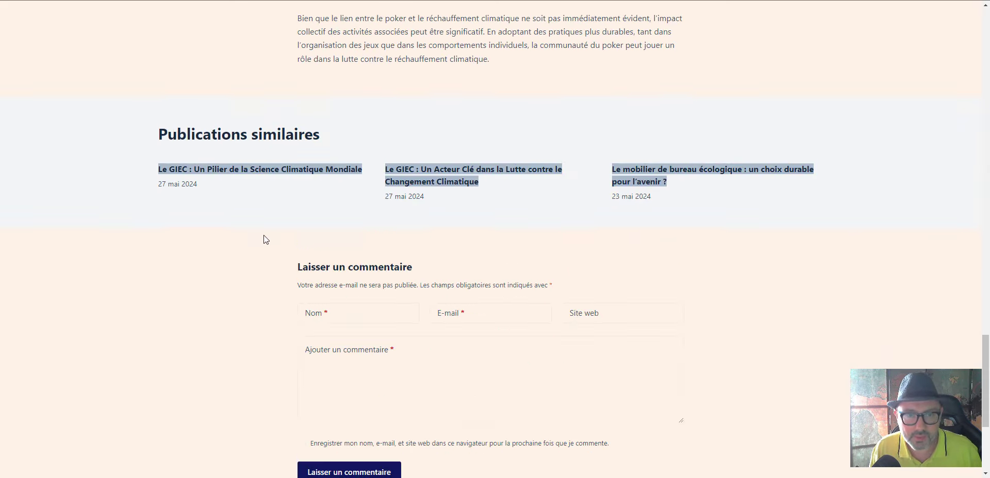
pyautogui.scroll(20, 264, 235)
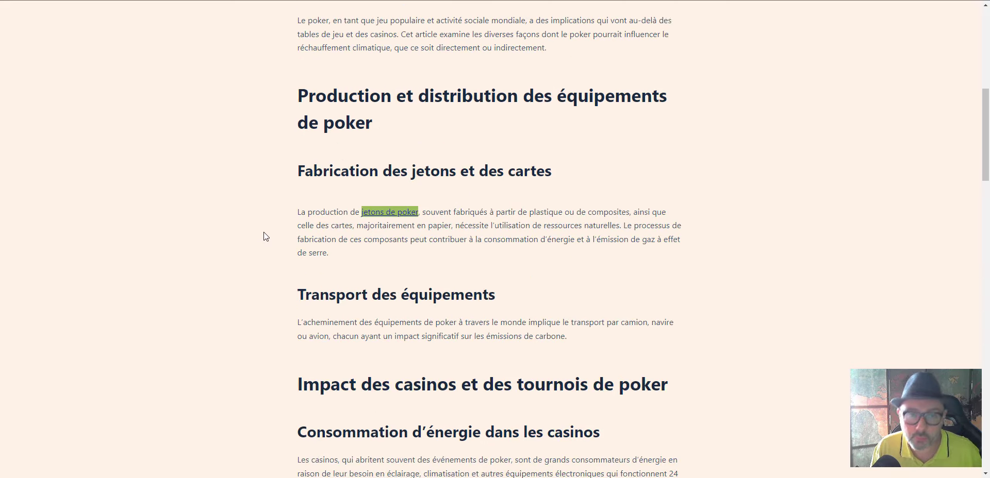
pyautogui.scroll(8, 263, 235)
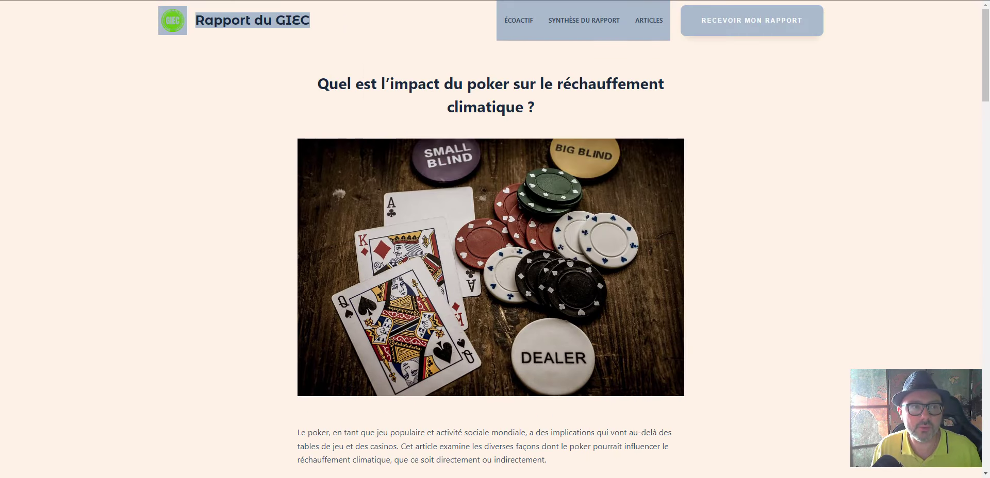
# Go back to the Rapport du GIEC article list, browse the other articles and return to the Ereferer results
pyautogui.hotkey('alt', 'Left')
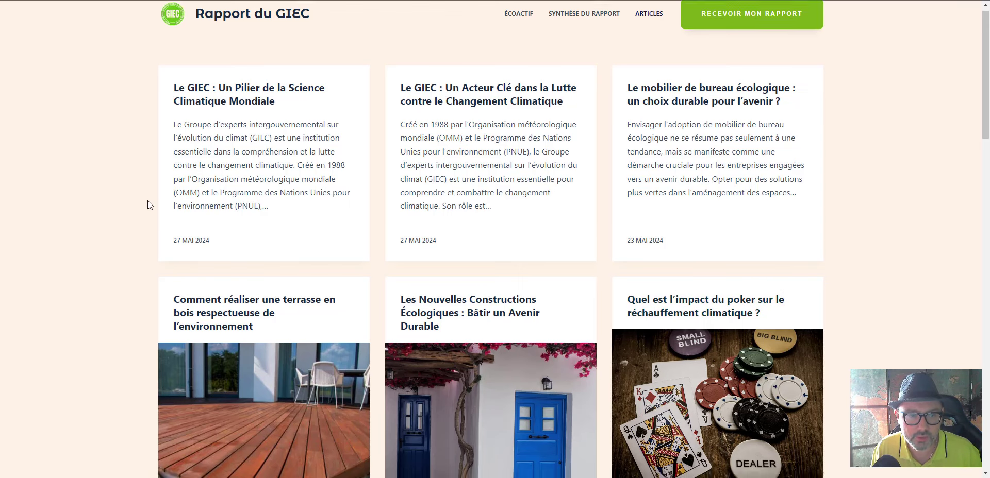
pyautogui.scroll(-10, 149, 203)
pyautogui.scroll(-4, 155, 217)
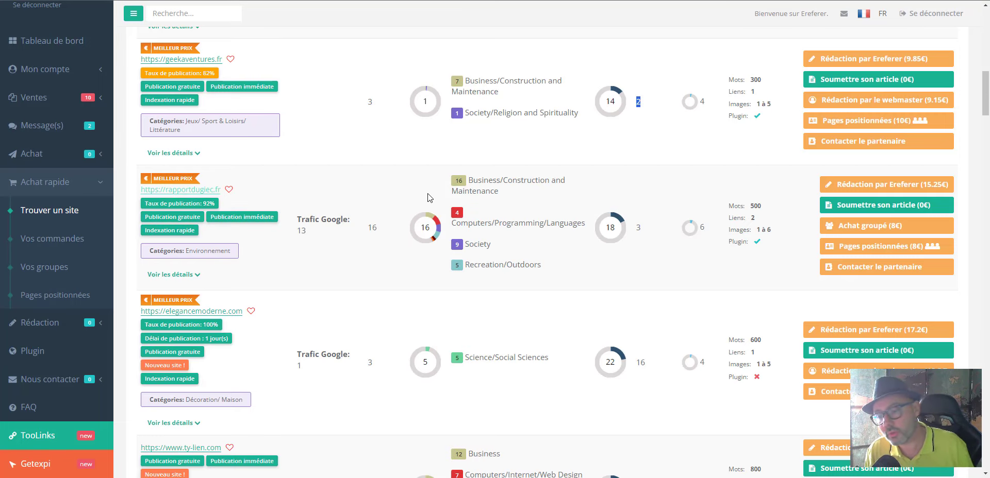
# Compare the required article word counts for geekaventures.fr and rapportdugiec.fr in the results list
pyautogui.scroll(-5, 343, 245)
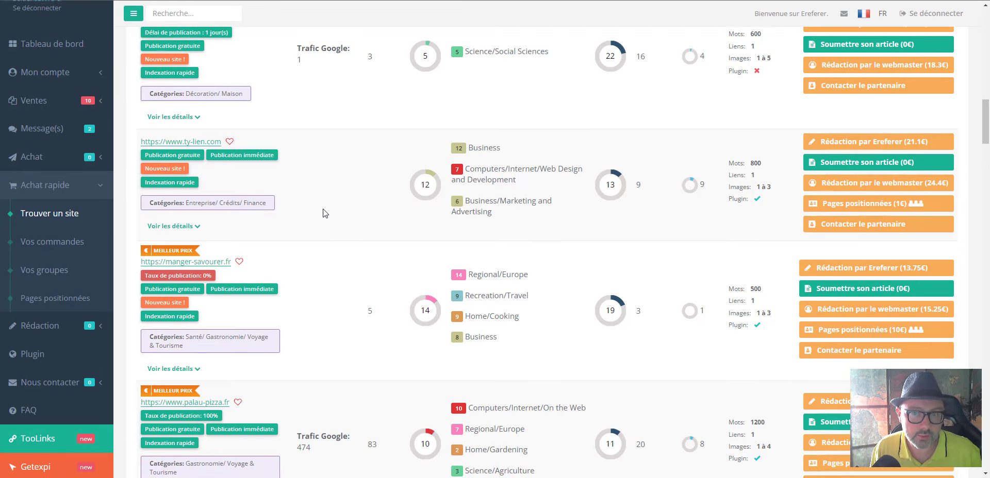
pyautogui.scroll(5, 325, 217)
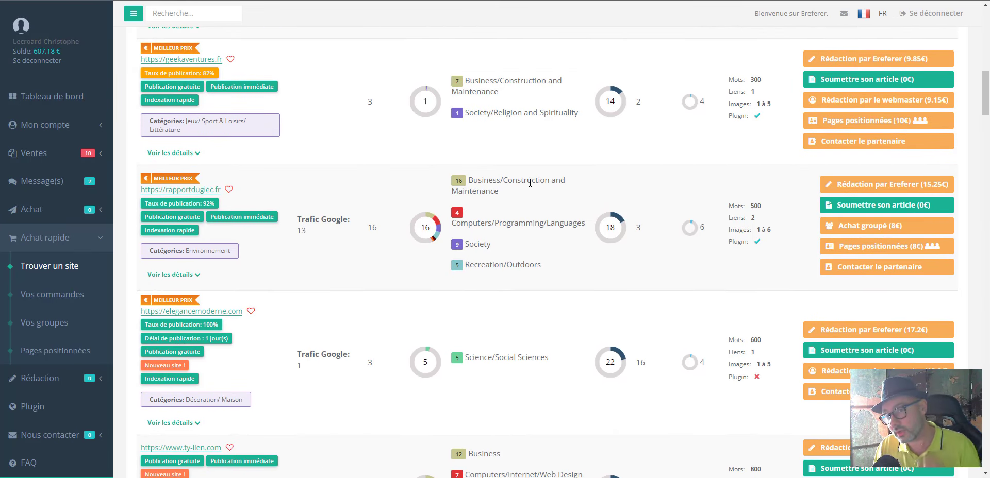
pyautogui.scroll(2, 773, 128)
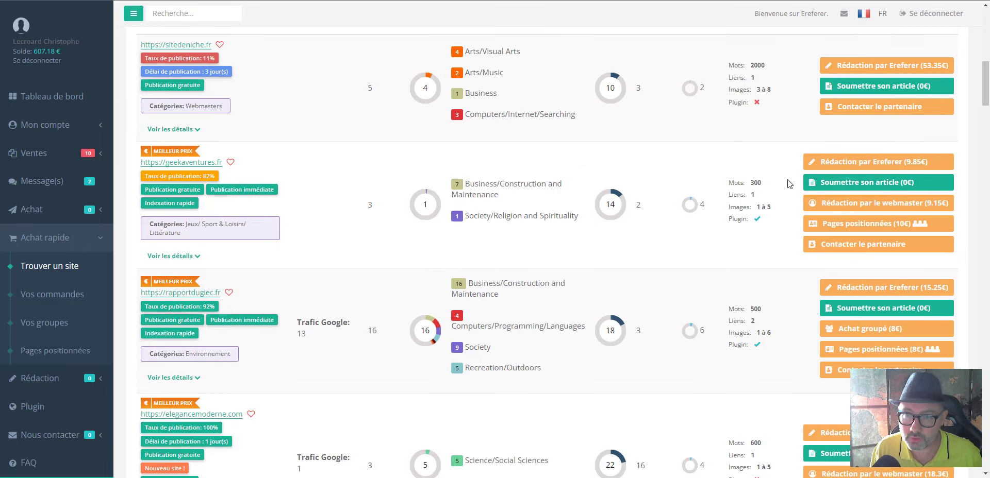
pyautogui.doubleClick(753, 183)
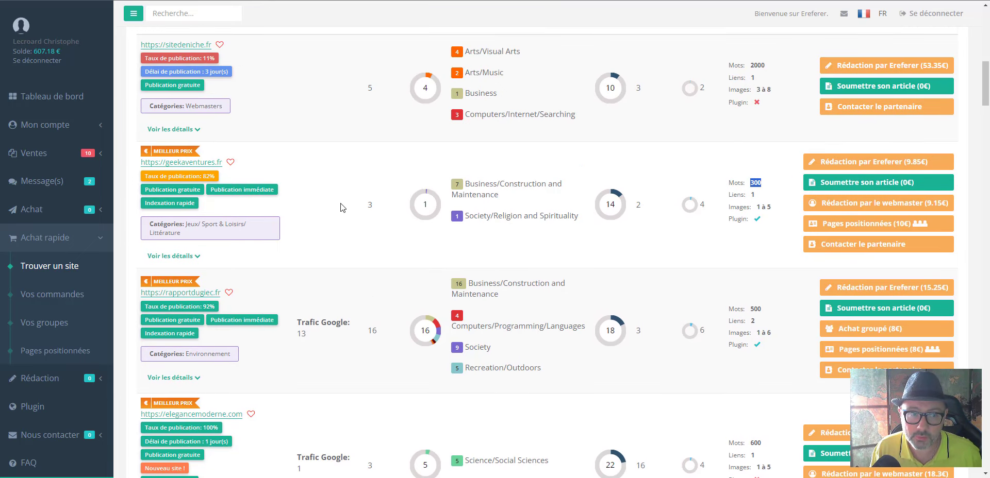
pyautogui.scroll(-1, 388, 263)
pyautogui.scroll(-1, 388, 263)
pyautogui.doubleClick(755, 257)
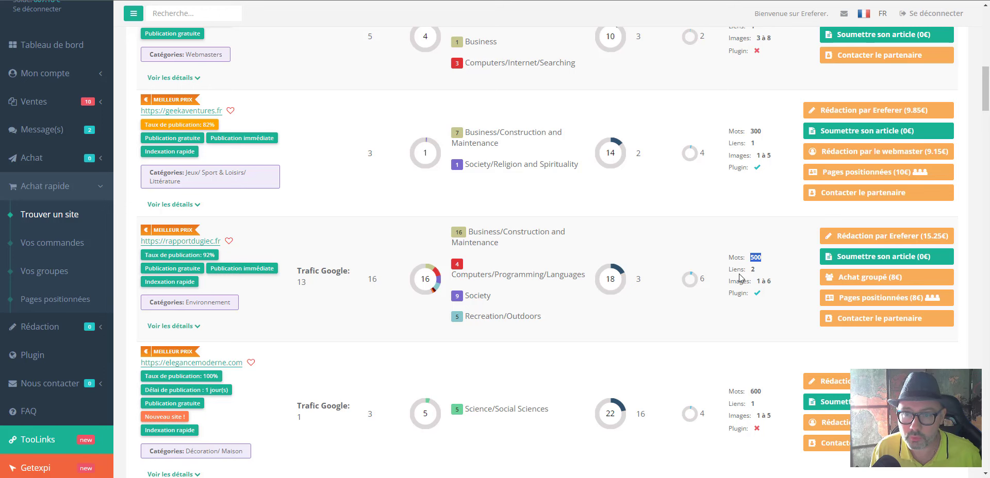
# Check the allowed links, images and plugin availability in the writing requirements of rapportdugiec.fr
pyautogui.click(740, 269)
pyautogui.moveTo(739, 269); pyautogui.dragTo(754, 269)
pyautogui.click(739, 280)
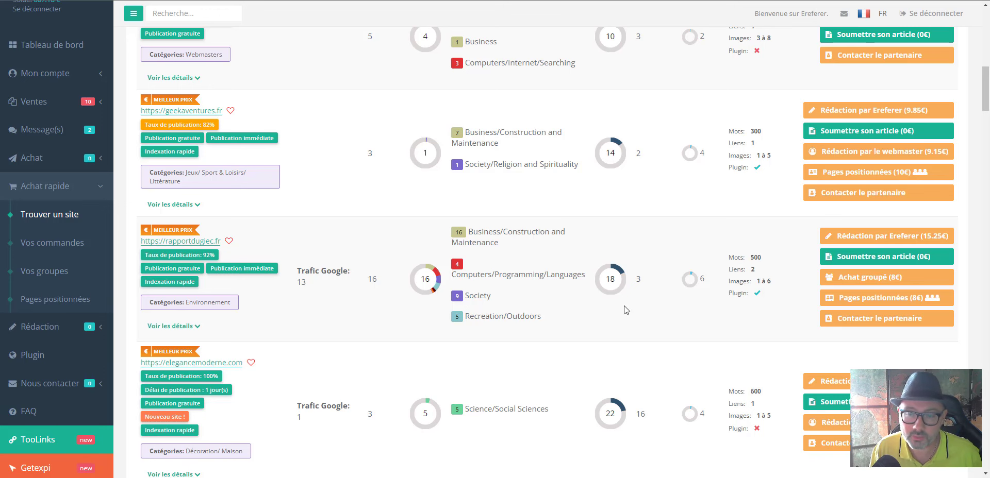
pyautogui.scroll(-1, 580, 329)
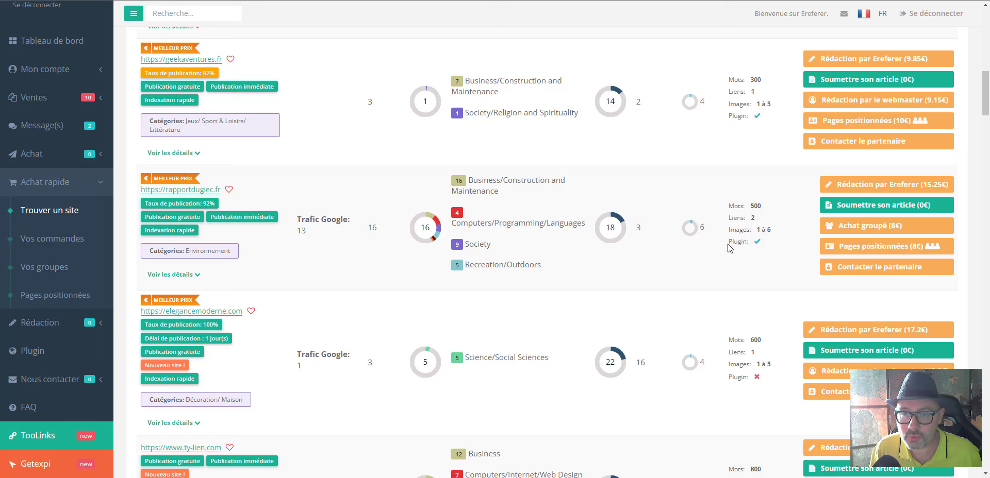
pyautogui.tripleClick(732, 242)
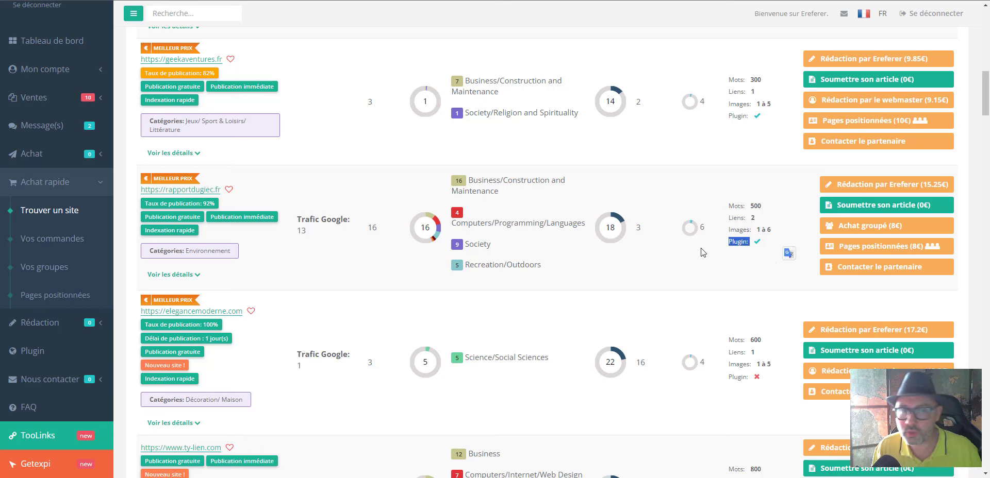
# Compare the article submission options, prices and writing requirements of the first listed free sites
pyautogui.scroll(3, 836, 268)
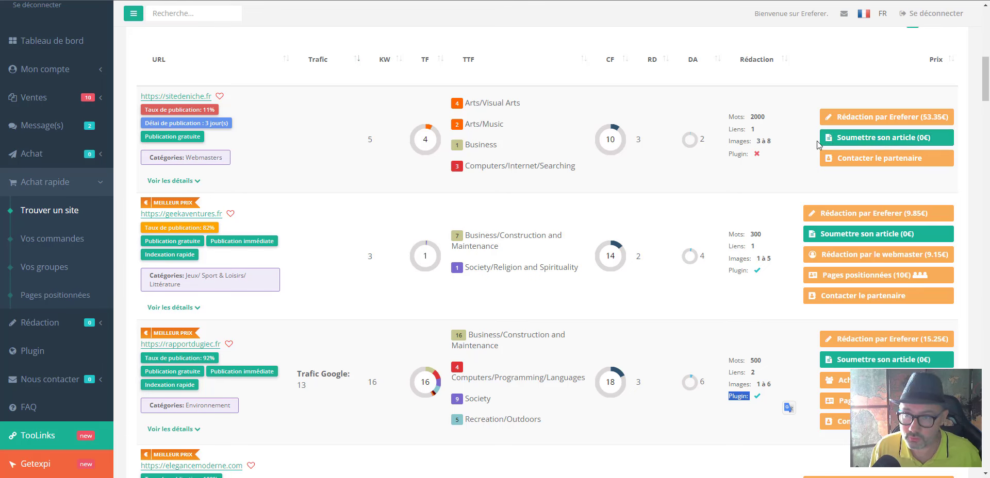
pyautogui.scroll(-2, 853, 223)
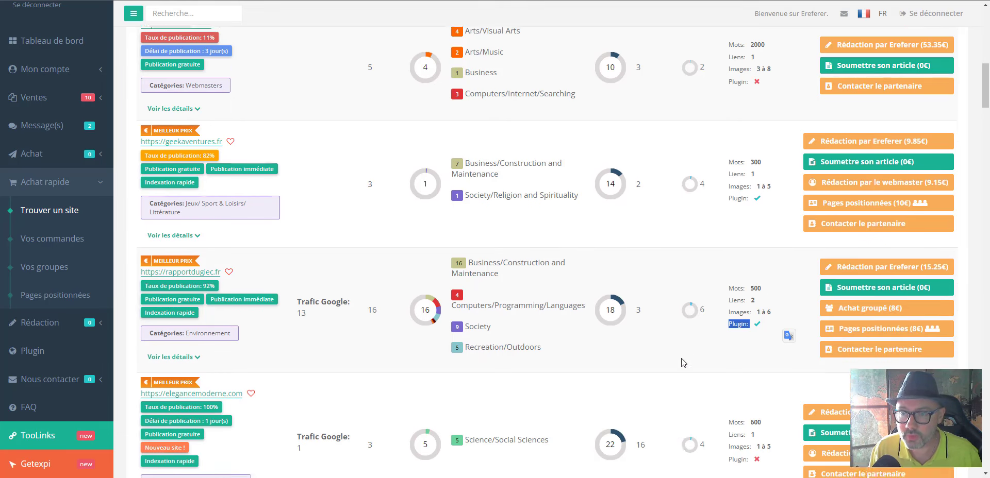
pyautogui.scroll(3, 624, 335)
pyautogui.scroll(-3, 491, 245)
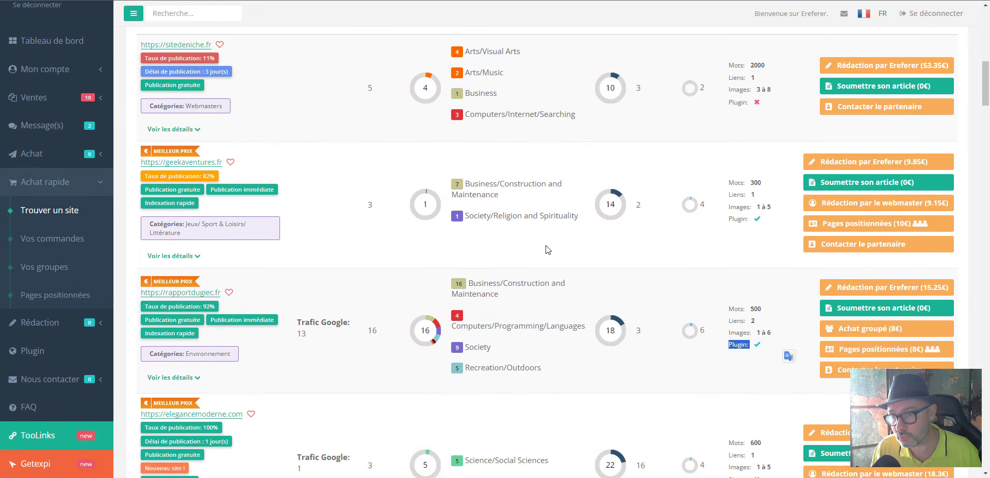
pyautogui.scroll(2, 548, 250)
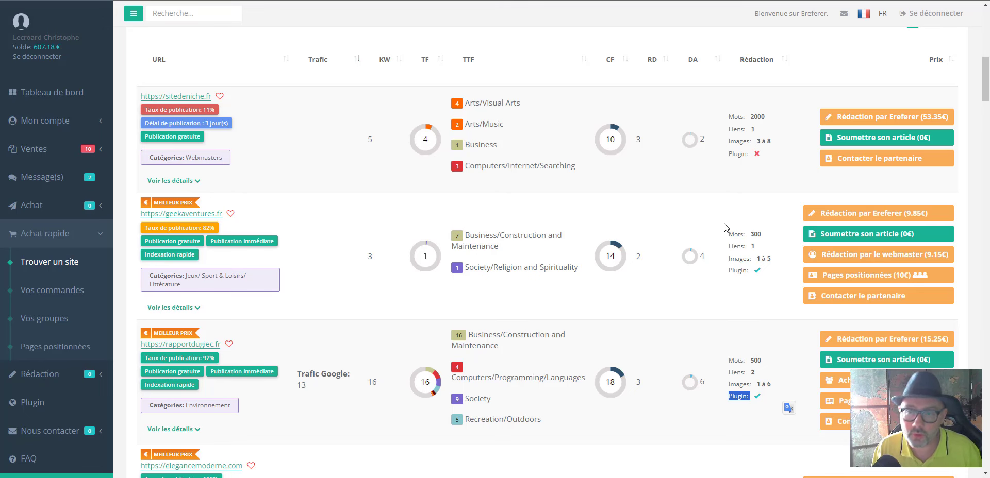
pyautogui.scroll(-1, 716, 220)
pyautogui.scroll(2, 721, 219)
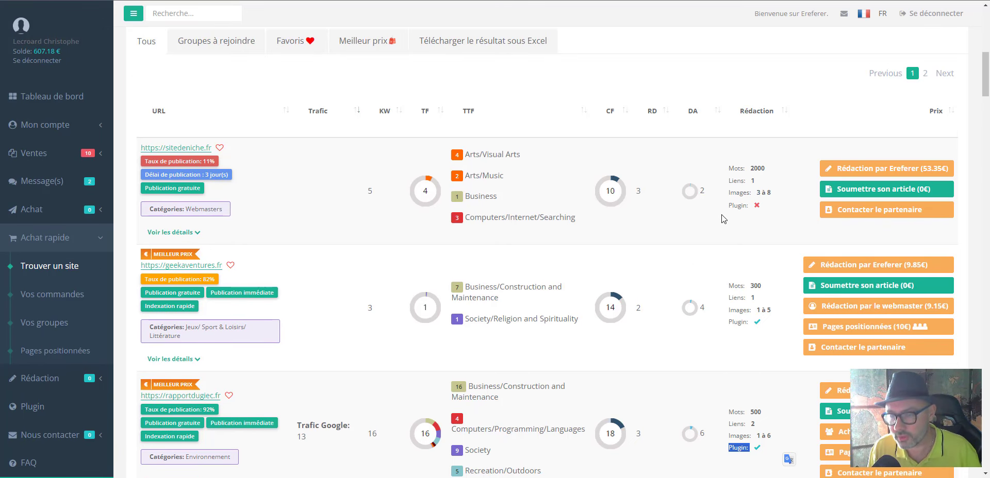
pyautogui.scroll(-1, 725, 219)
pyautogui.scroll(1, 725, 217)
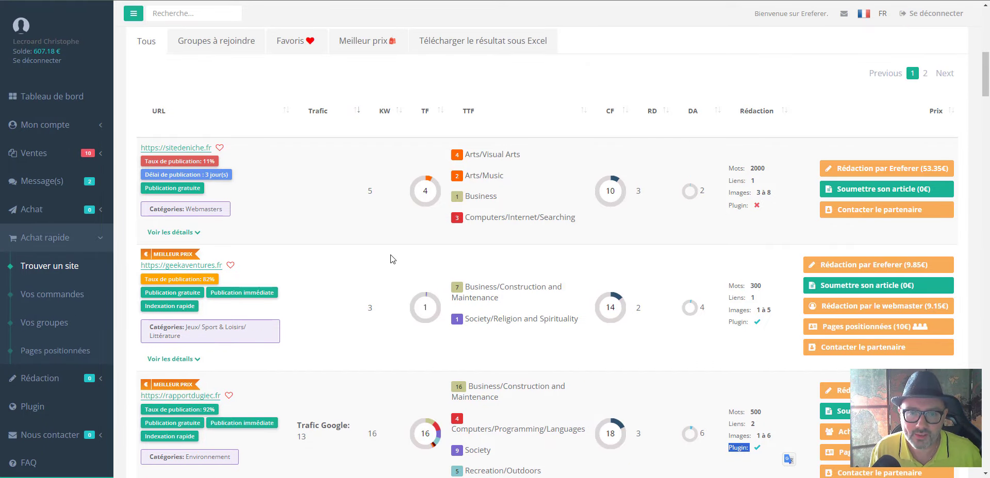
pyautogui.scroll(-3, 391, 256)
pyautogui.scroll(3, 687, 210)
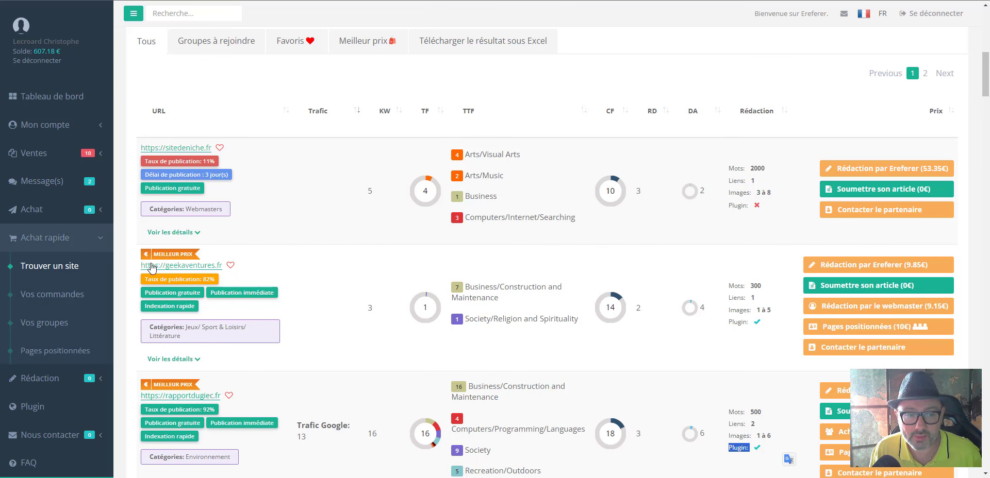
# Open the article submission form for rapportdugiec.fr and review its category choice and publication rules
pyautogui.scroll(-2, 345, 338)
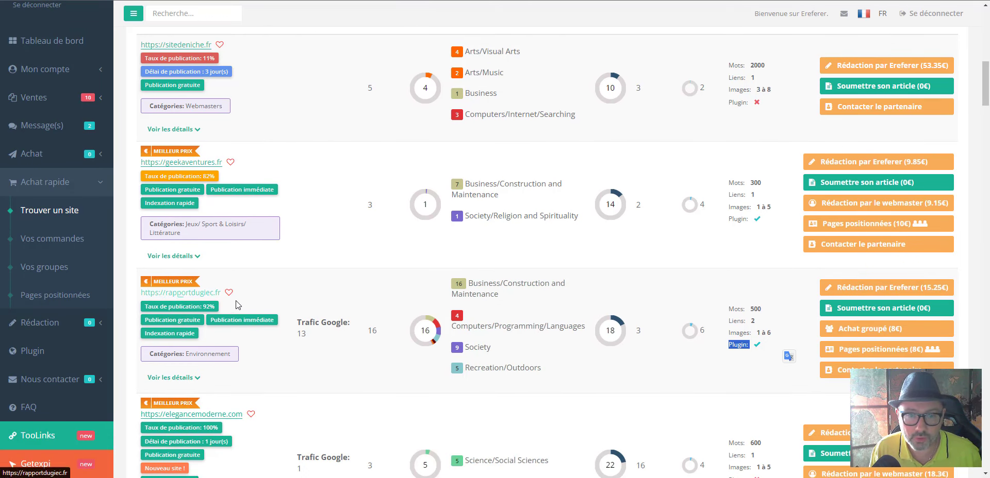
pyautogui.click(858, 312)
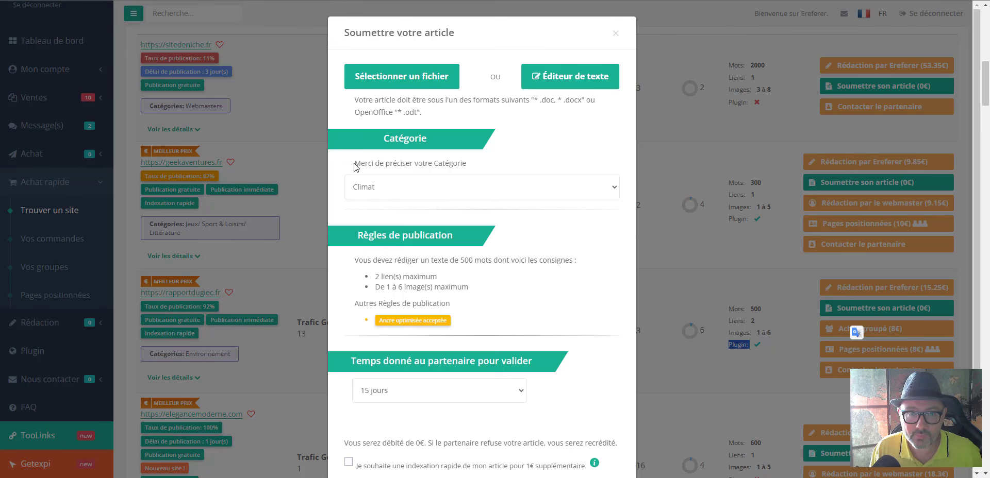
pyautogui.click(455, 184)
pyautogui.click(410, 190)
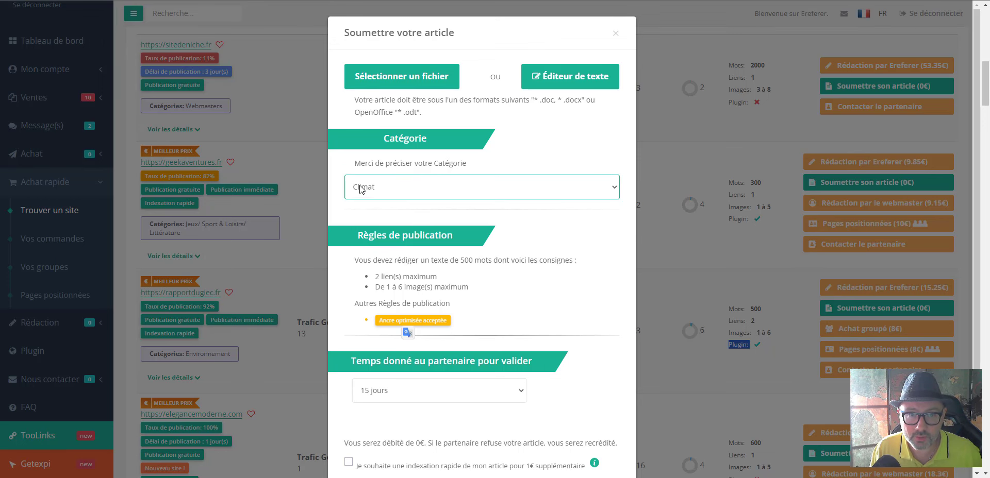
pyautogui.click(583, 256)
pyautogui.scroll(-3, 397, 203)
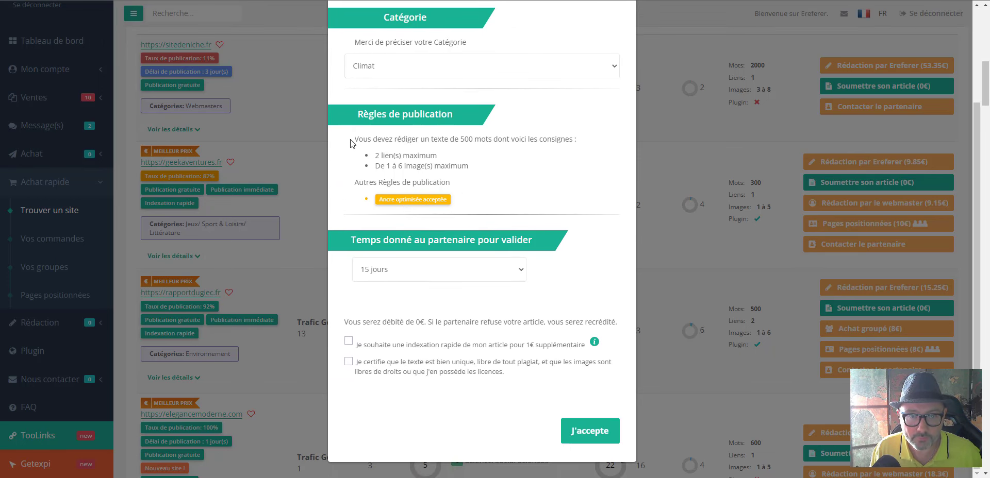
pyautogui.scroll(-2, 405, 240)
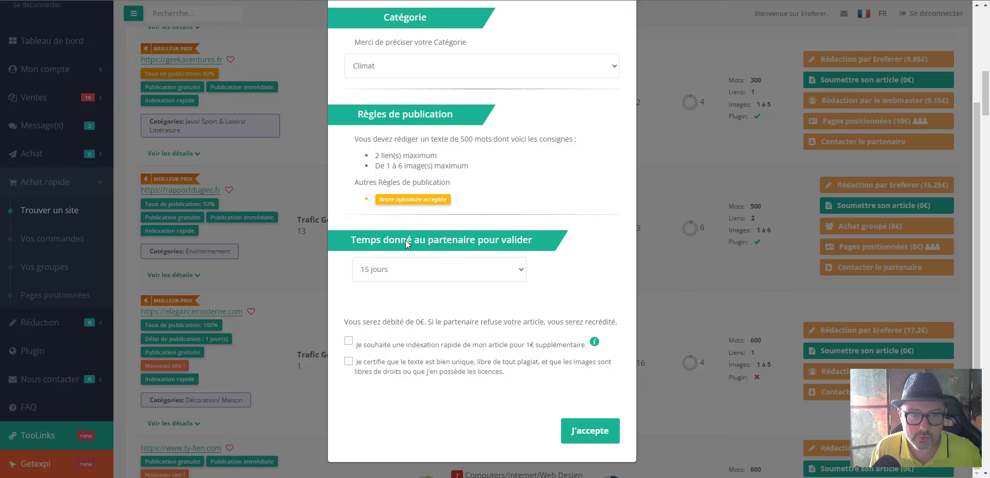
# Check the validation deadlines that can be given to the partner, leaving the choice at 15 jours
pyautogui.click(417, 270)
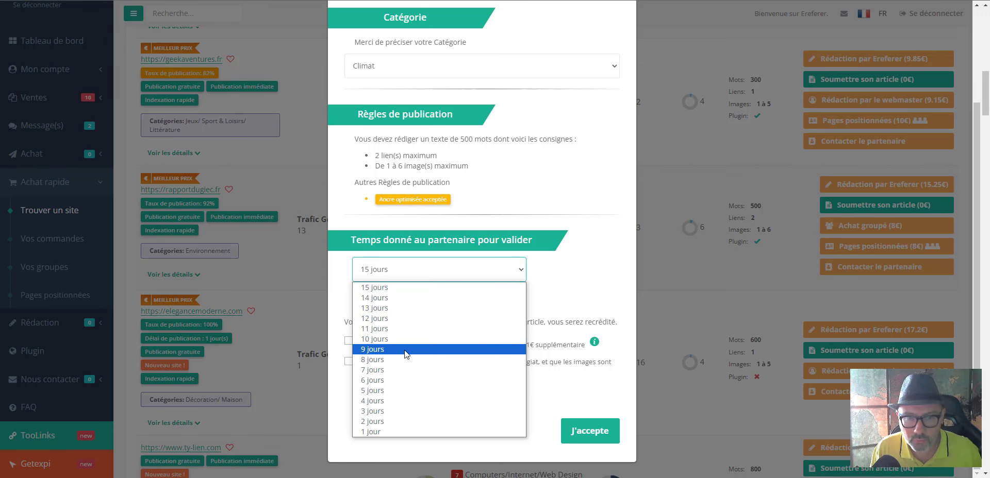
pyautogui.click(572, 289)
pyautogui.click(513, 270)
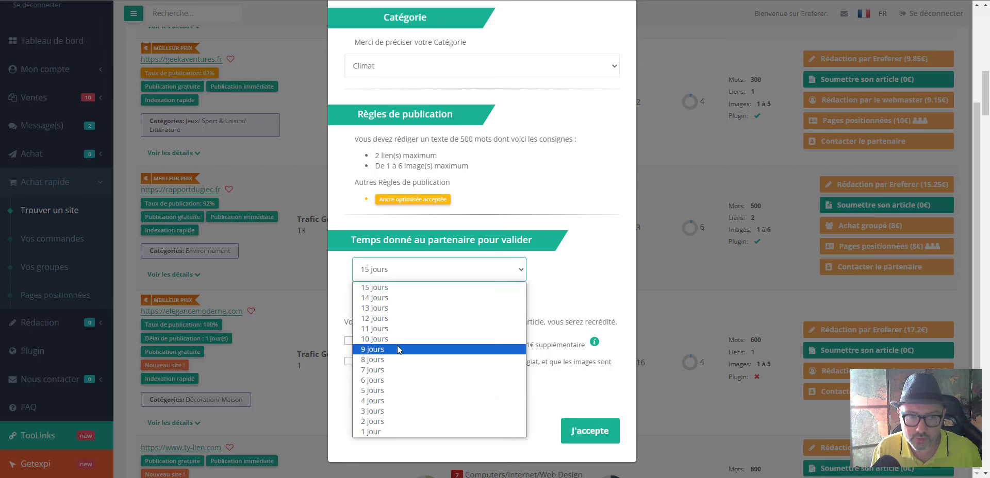
pyautogui.click(440, 269)
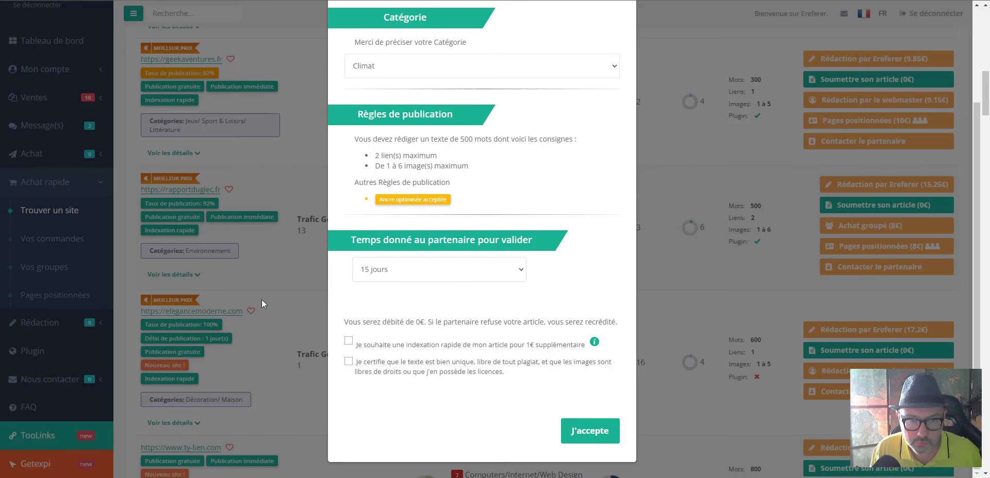
# Review the debit terms, the 1€ fast-indexing option and the originality certification, leaving both options unticked
pyautogui.moveTo(467, 322); pyautogui.dragTo(583, 322)
pyautogui.click(409, 366)
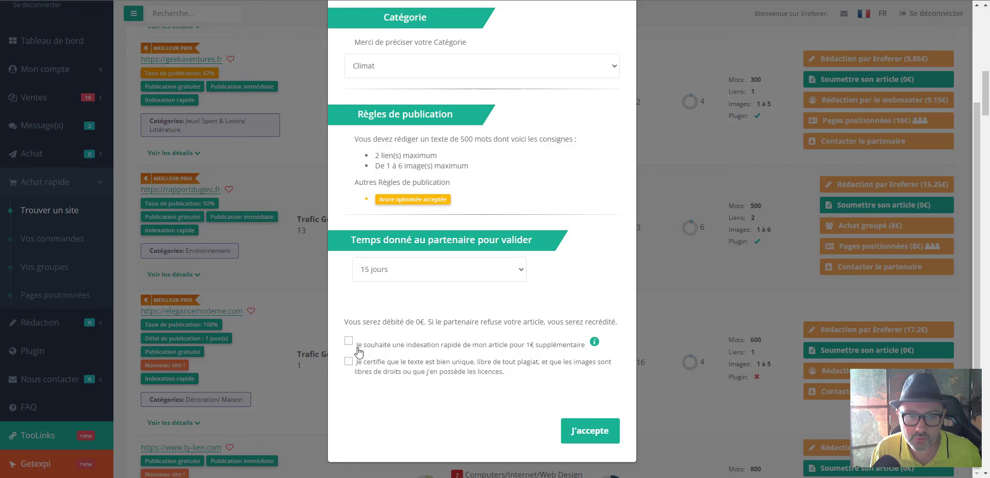
pyautogui.moveTo(508, 345); pyautogui.dragTo(583, 344)
pyautogui.click(379, 373)
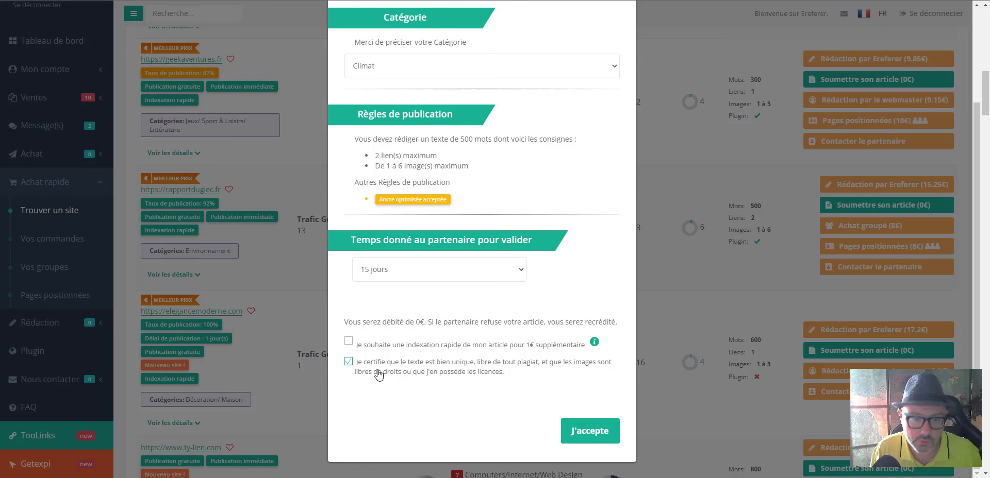
pyautogui.click(350, 361)
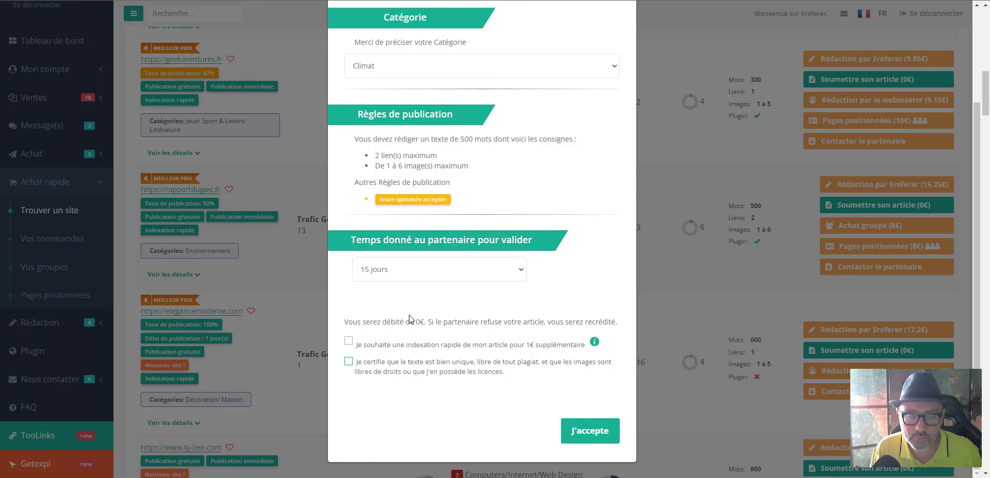
# Open the form's text editor, look through its rules, writing area and acceptance options, and close it
pyautogui.scroll(3, 523, 291)
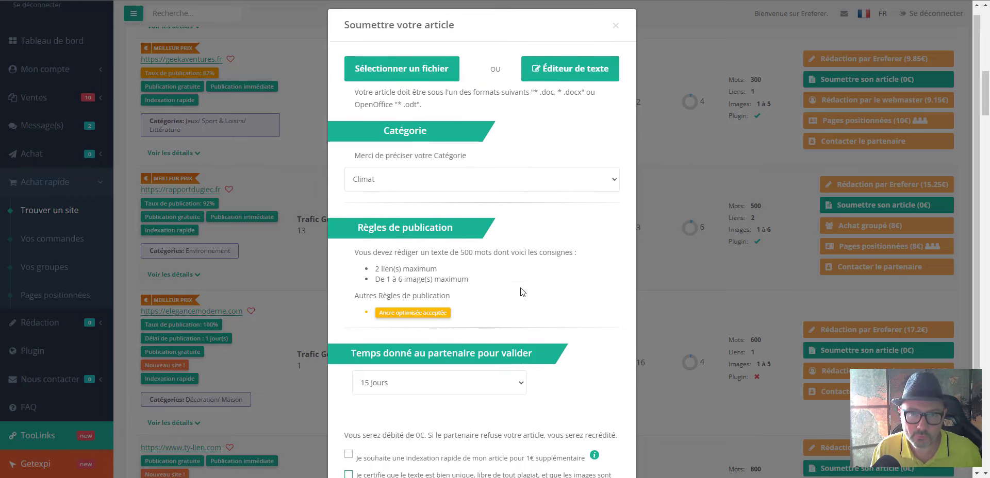
pyautogui.click(554, 78)
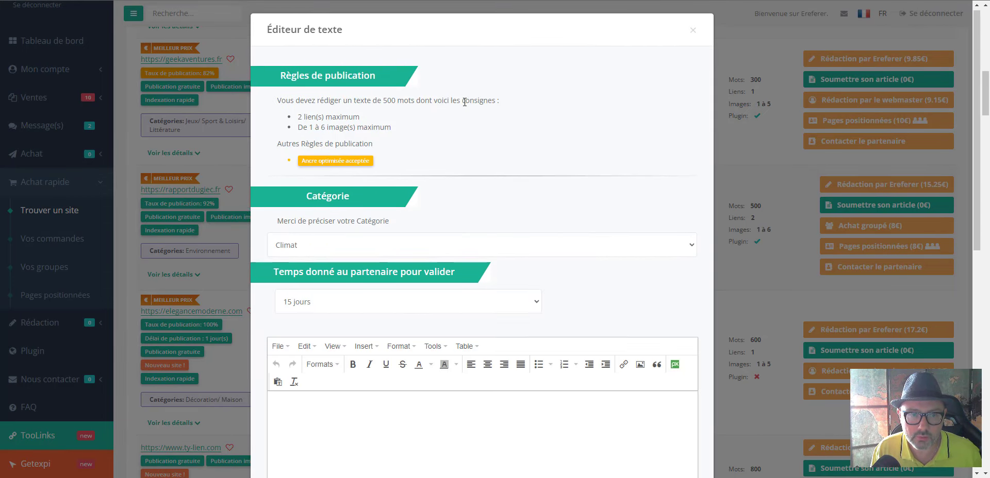
pyautogui.scroll(-7, 459, 109)
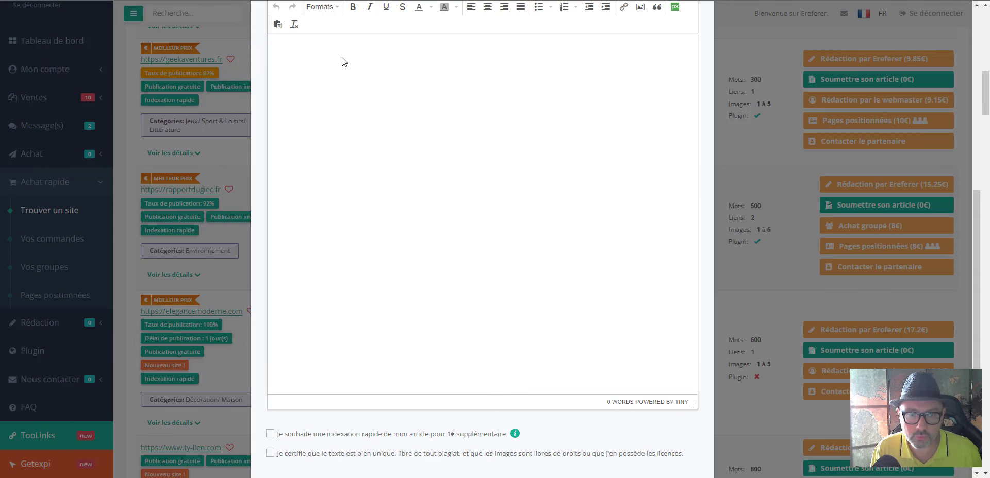
pyautogui.scroll(-3, 392, 206)
pyautogui.scroll(-2, 639, 412)
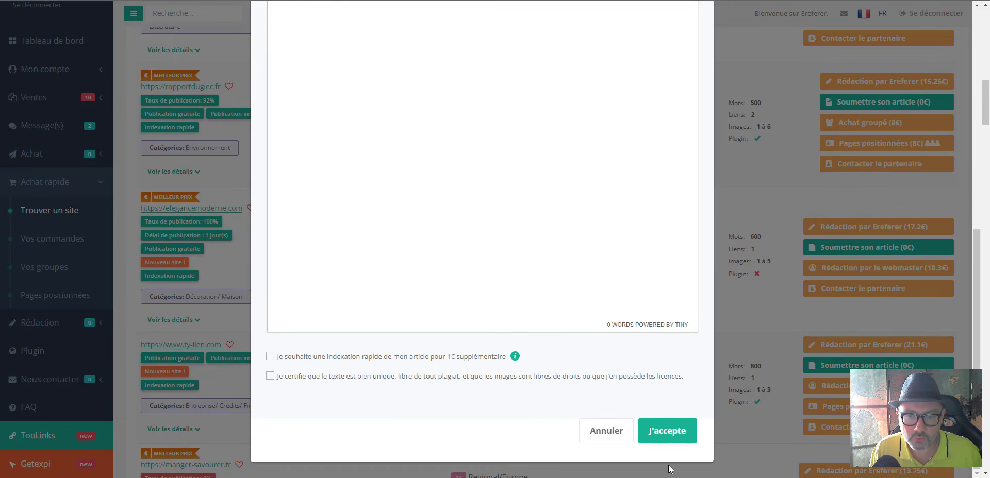
pyautogui.scroll(10, 664, 353)
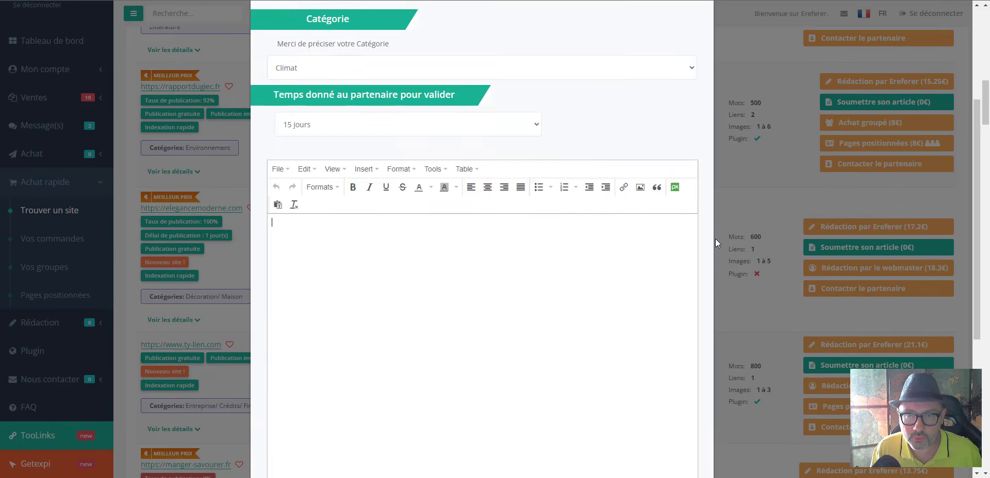
pyautogui.click(692, 34)
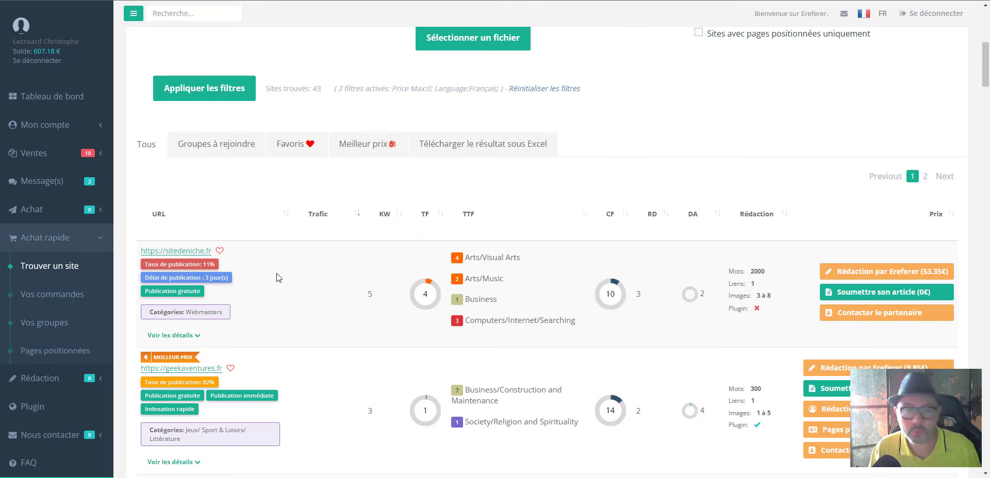
# Set the maximum price filter to 5 and apply the filters to the site search
pyautogui.scroll(7, 304, 242)
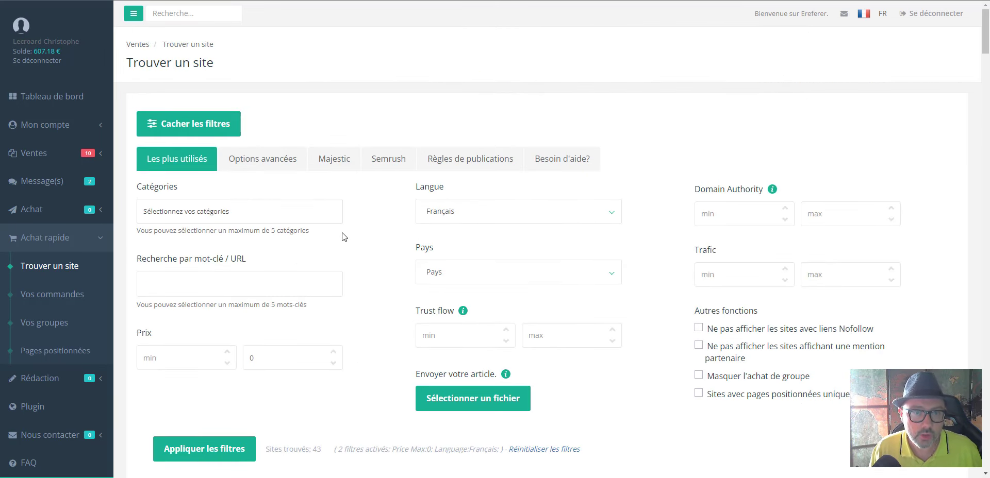
pyautogui.scroll(-2, 379, 211)
pyautogui.doubleClick(310, 254)
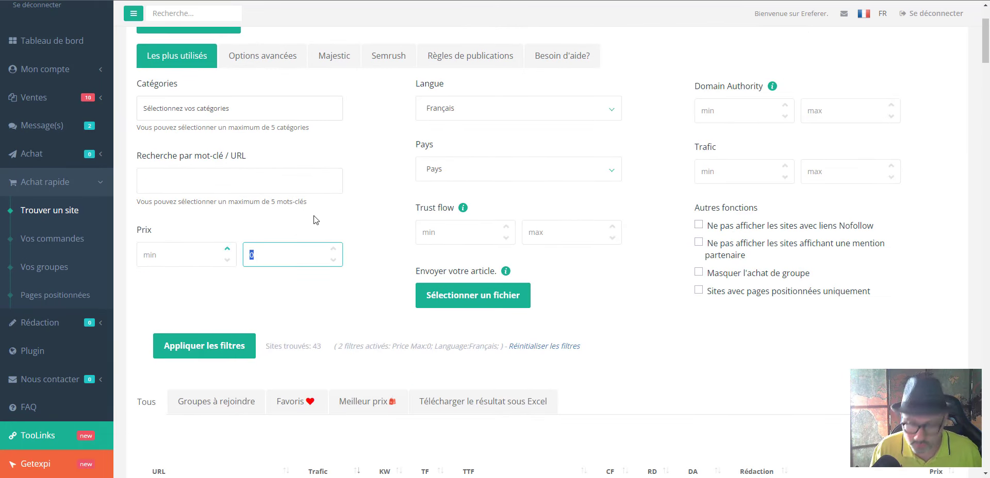
pyautogui.write('5')
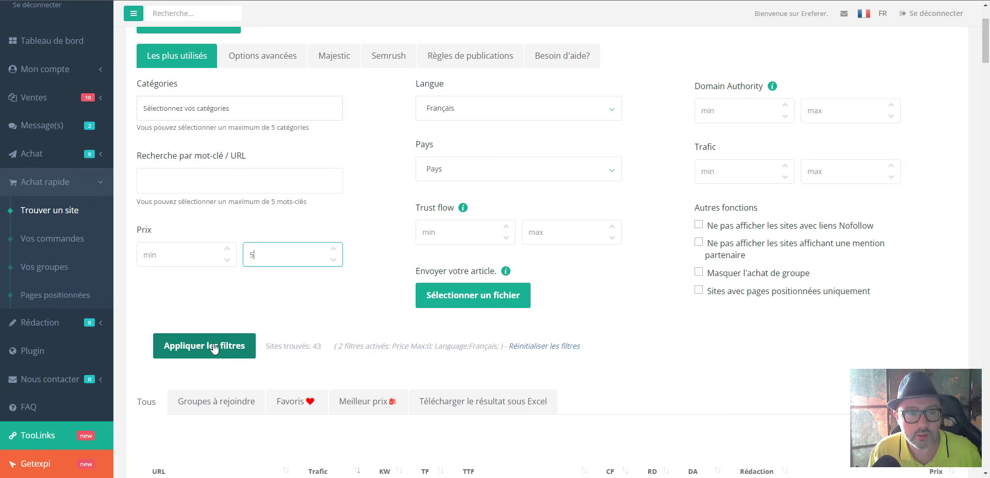
pyautogui.click(213, 345)
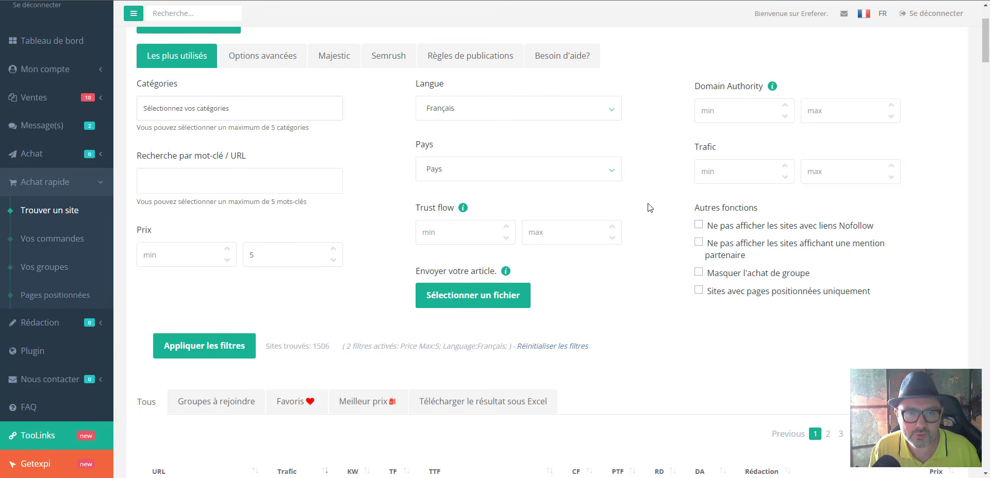
# Browse the filtered sites and compare their traffic, trust metrics, writing requirements and submission prices
pyautogui.scroll(-8, 341, 178)
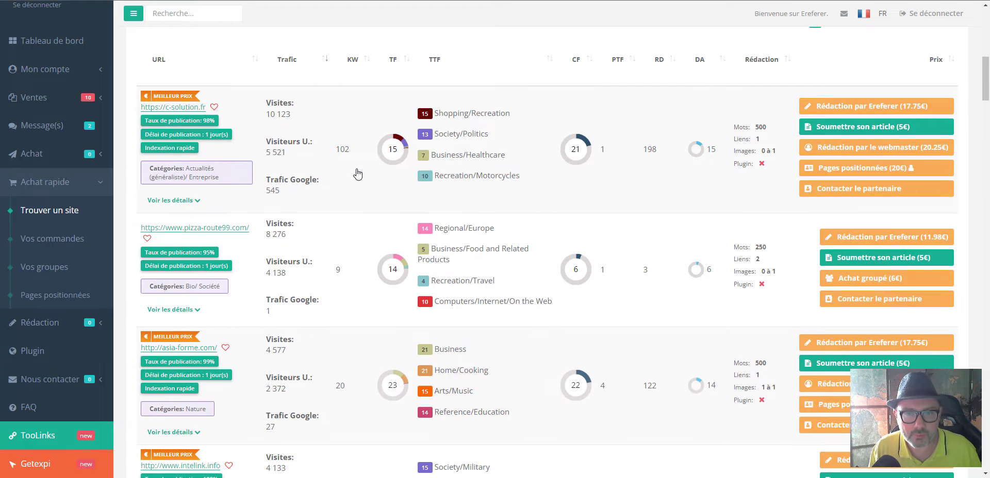
pyautogui.scroll(4, 456, 180)
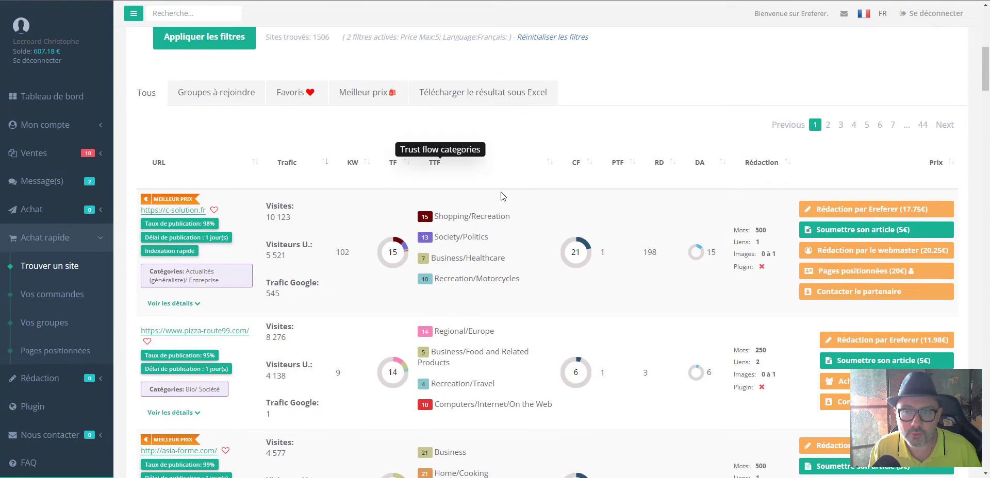
pyautogui.scroll(-1, 589, 202)
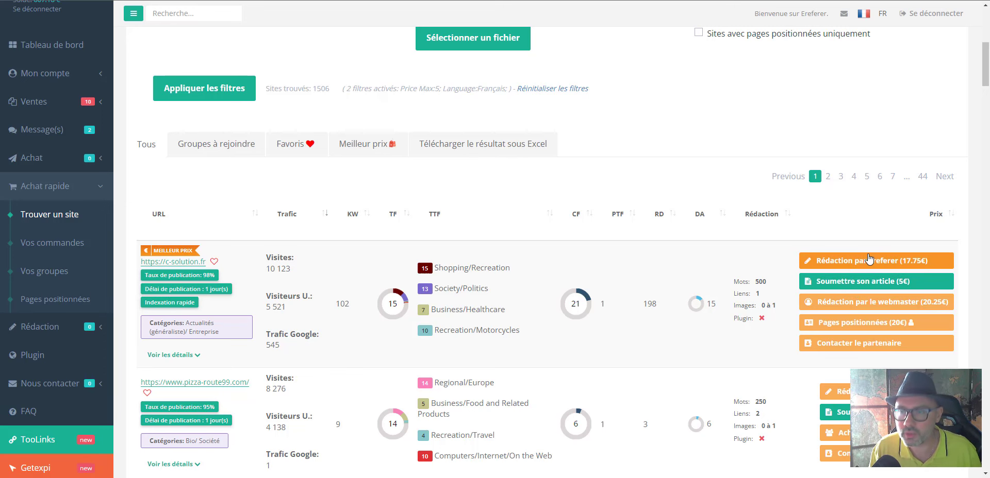
pyautogui.scroll(-4, 706, 289)
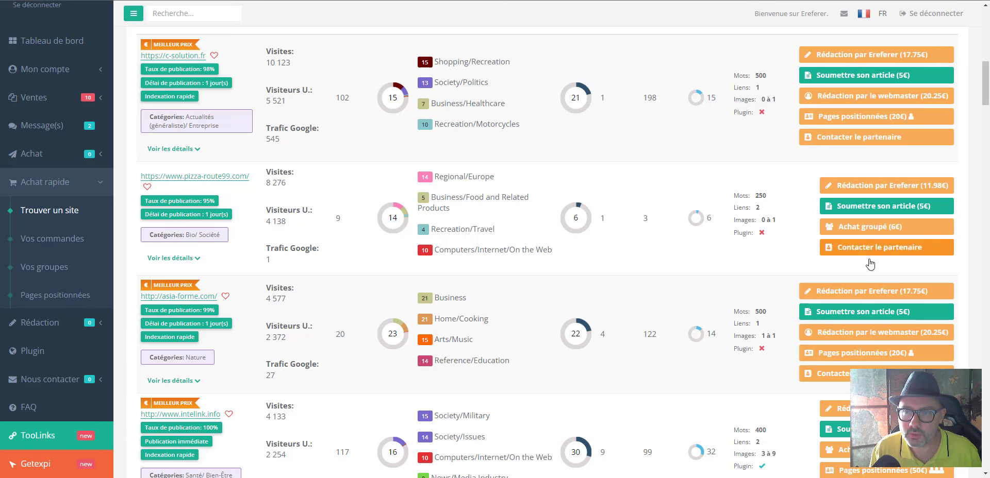
pyautogui.scroll(-15, 701, 338)
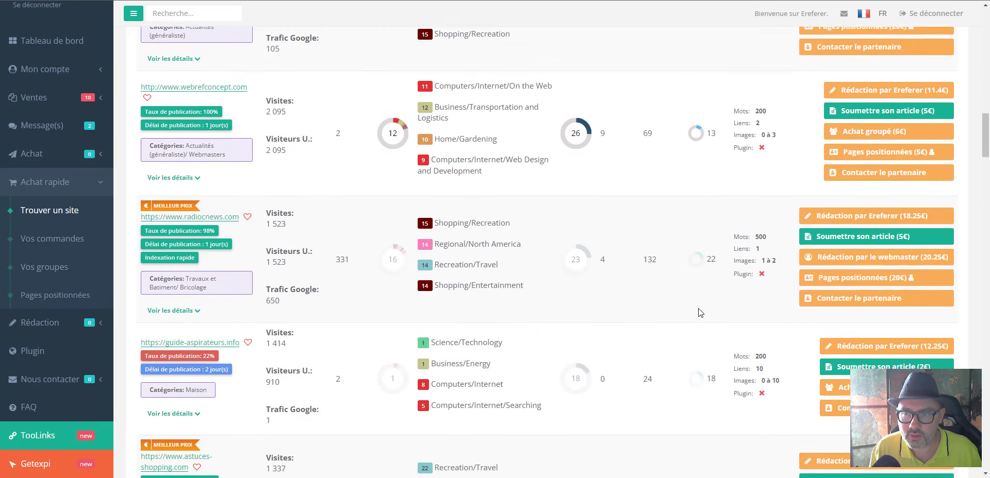
pyautogui.scroll(-3, 698, 294)
pyautogui.scroll(-5, 670, 279)
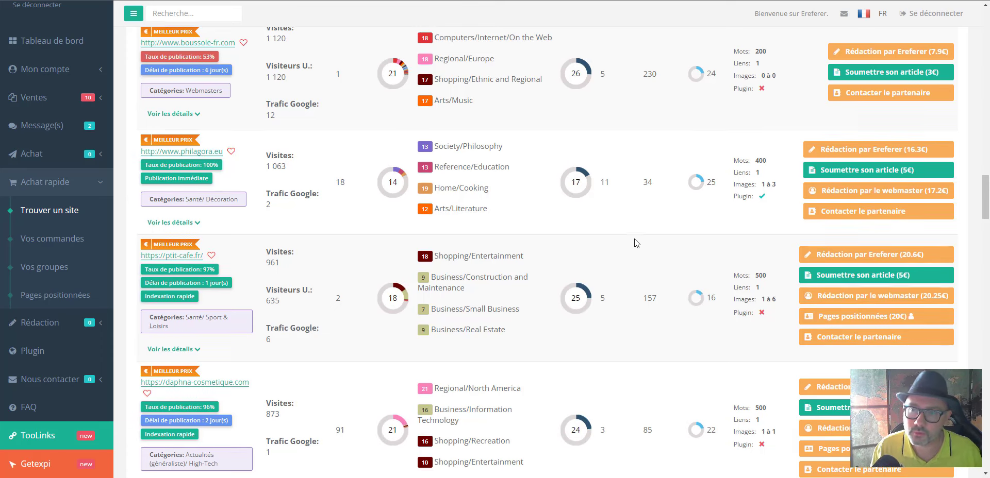
pyautogui.scroll(15, 634, 229)
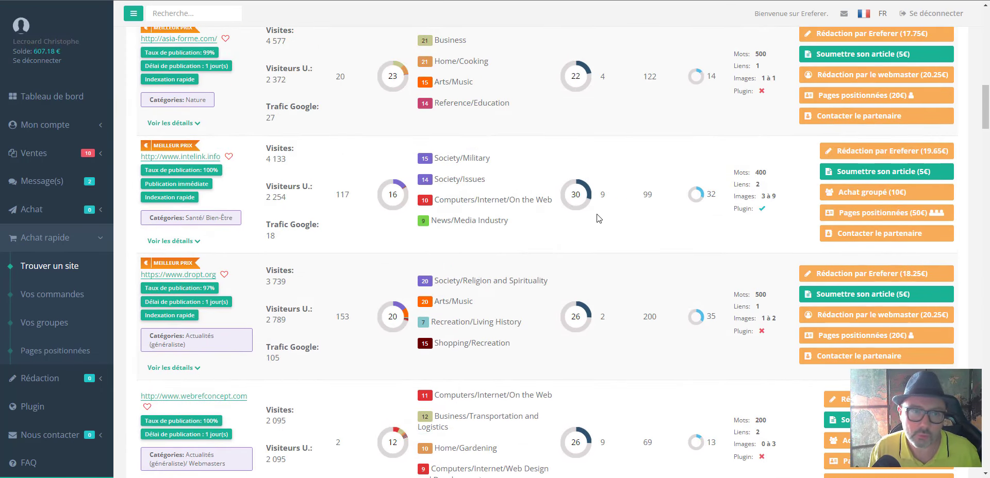
pyautogui.scroll(10, 599, 219)
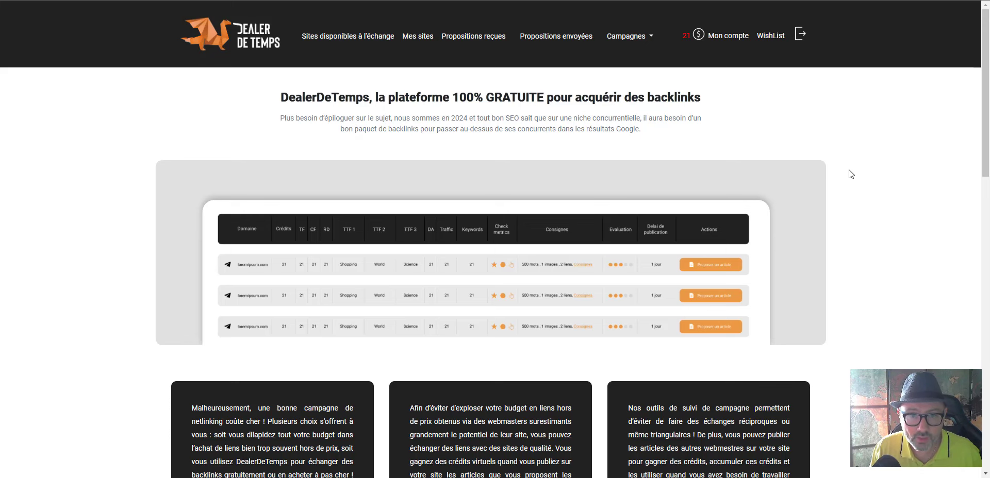
# Look over the DealerDeTemps home page and open its list of sites available for exchange
pyautogui.scroll(-6, 850, 175)
pyautogui.scroll(6, 851, 176)
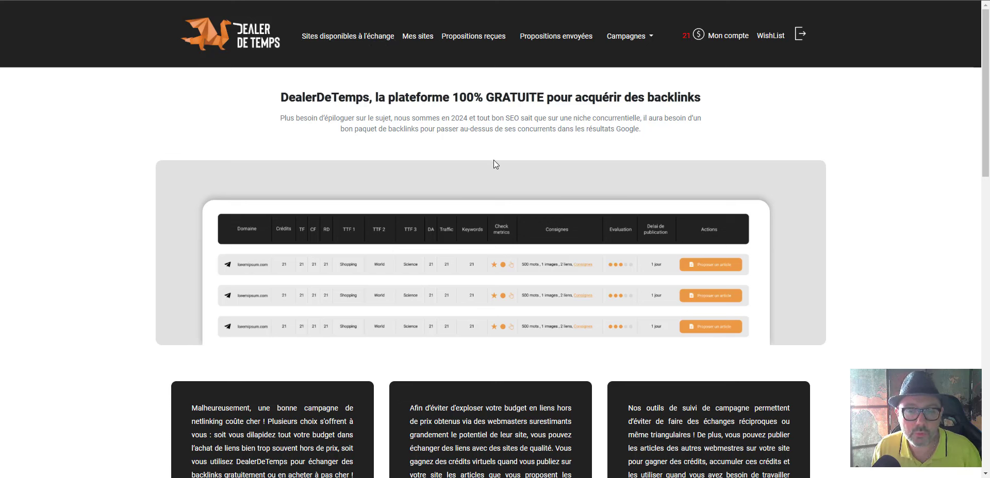
pyautogui.click(354, 37)
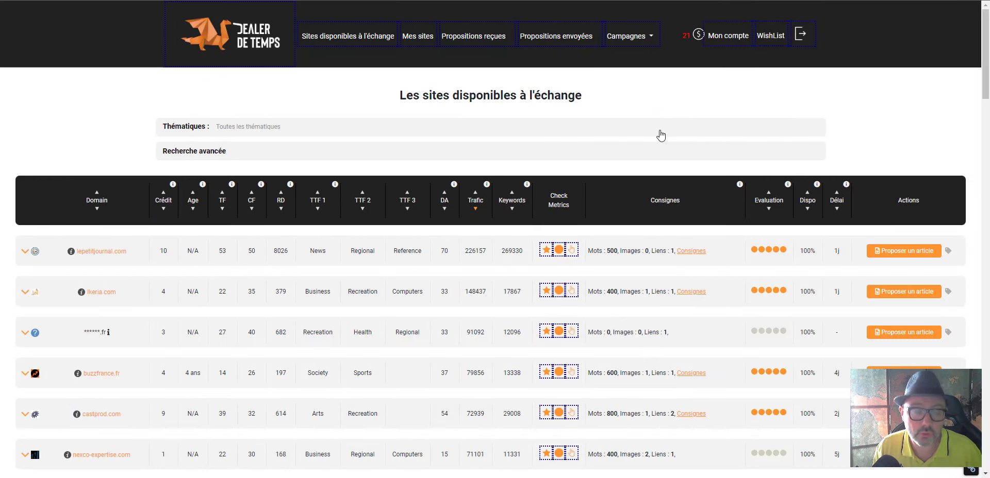
# Examine the credits, SEO metrics, article guidelines and theme filter in the list of exchange sites
pyautogui.scroll(-1, 236, 243)
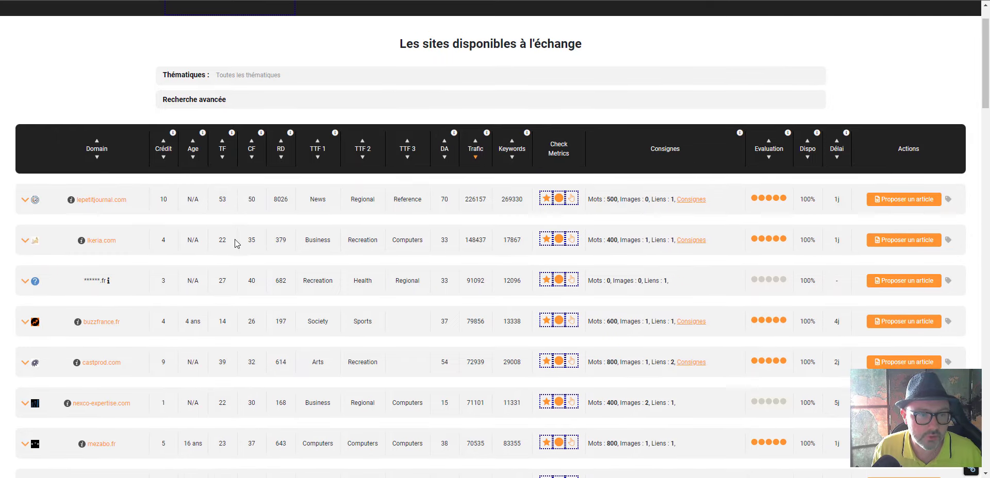
pyautogui.scroll(-2, 237, 243)
pyautogui.scroll(3, 281, 223)
pyautogui.scroll(-1, 577, 156)
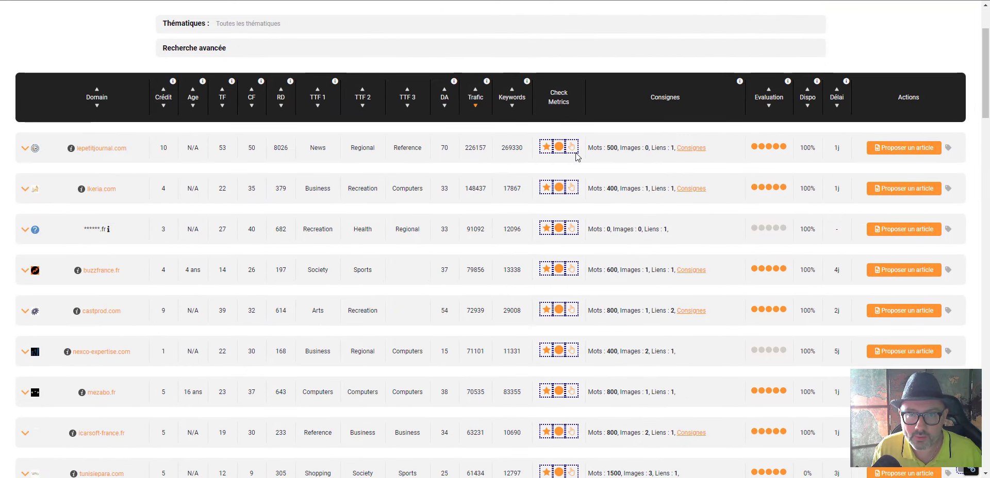
pyautogui.scroll(2, 577, 156)
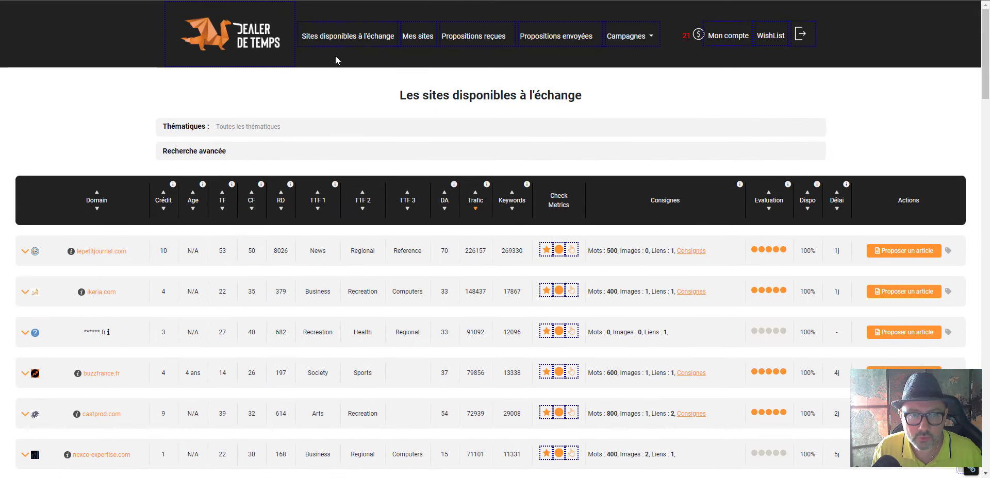
pyautogui.click(254, 133)
pyautogui.scroll(-1, 225, 107)
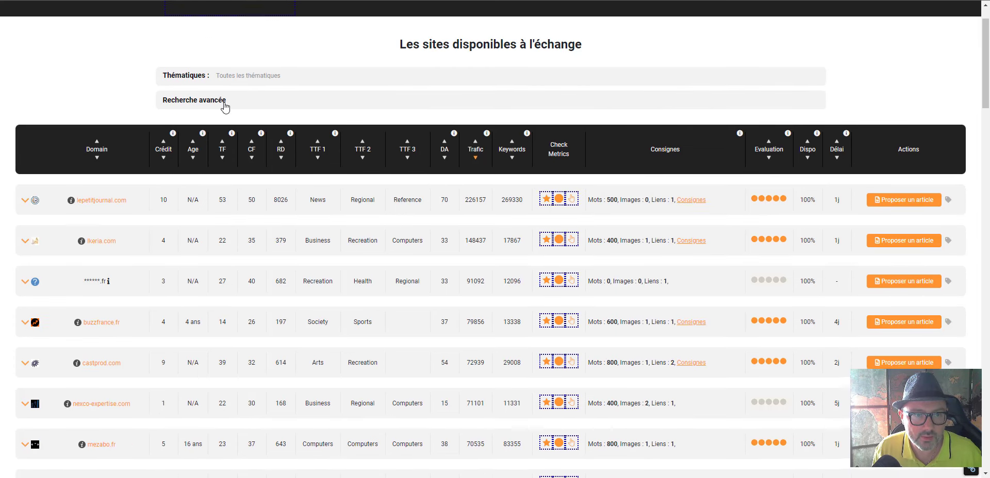
# Examine the theme categories and the advanced search criteria available for filtering the exchange sites
pyautogui.click(225, 101)
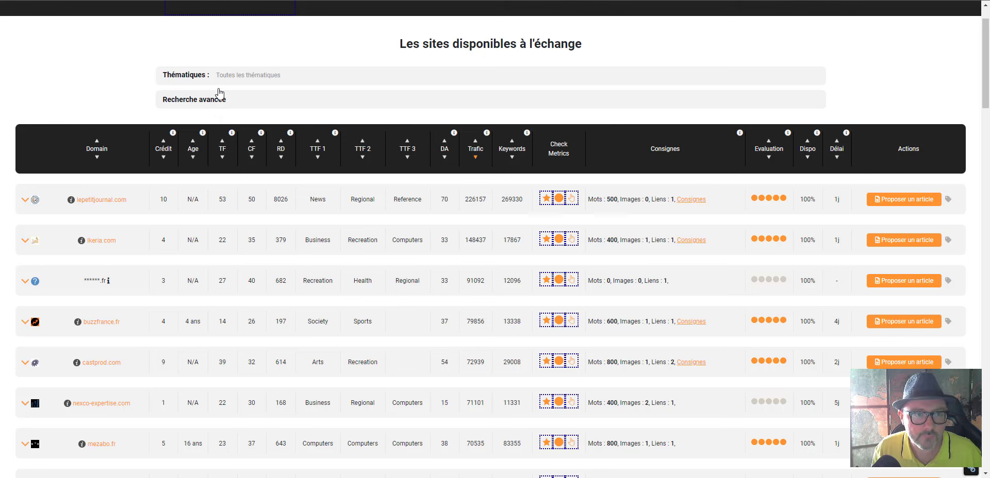
pyautogui.click(785, 105)
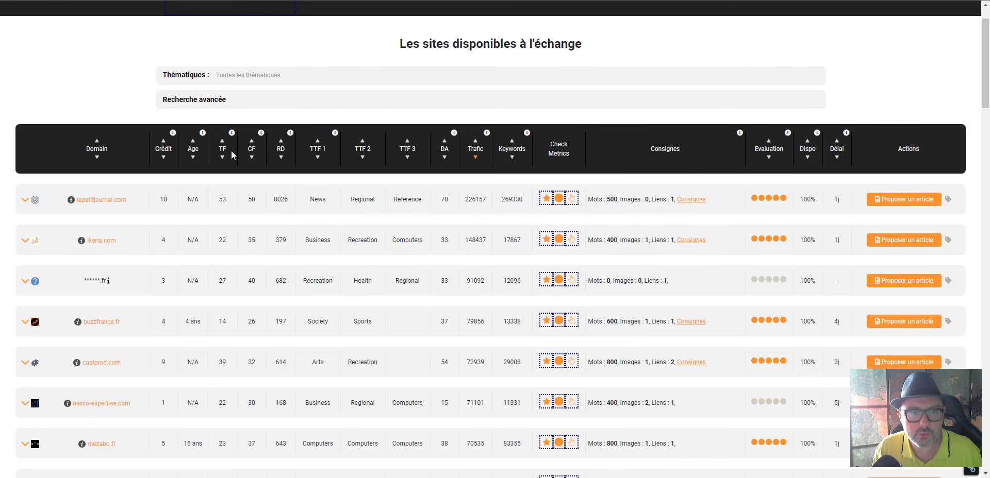
pyautogui.scroll(1, 814, 261)
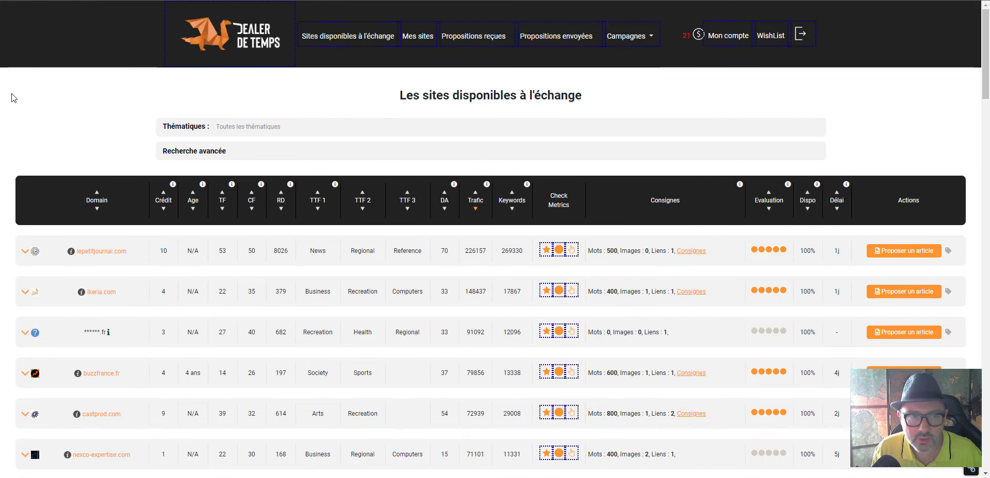
pyautogui.click(247, 129)
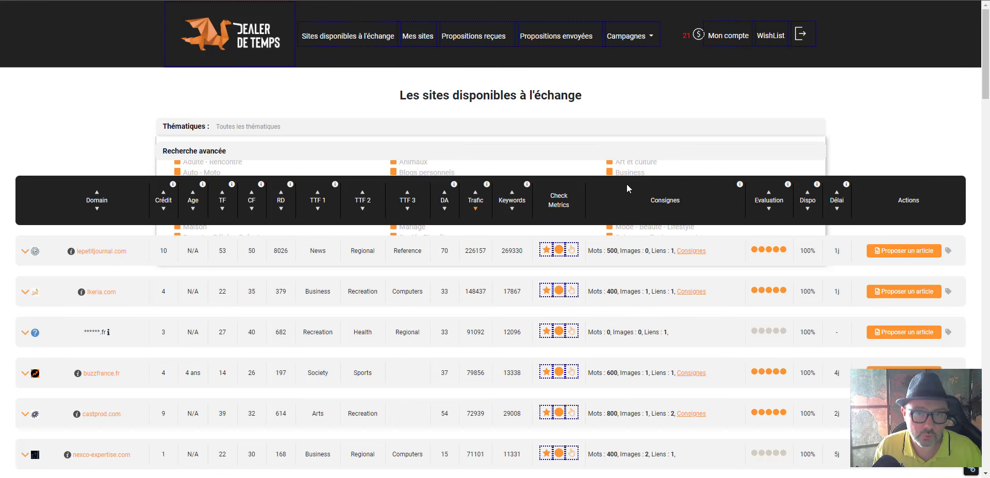
pyautogui.click(268, 129)
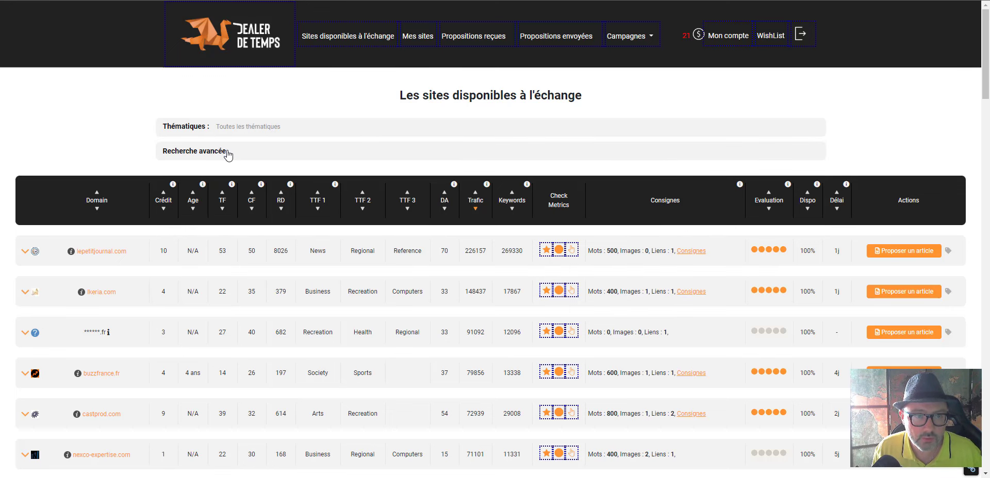
pyautogui.click(227, 153)
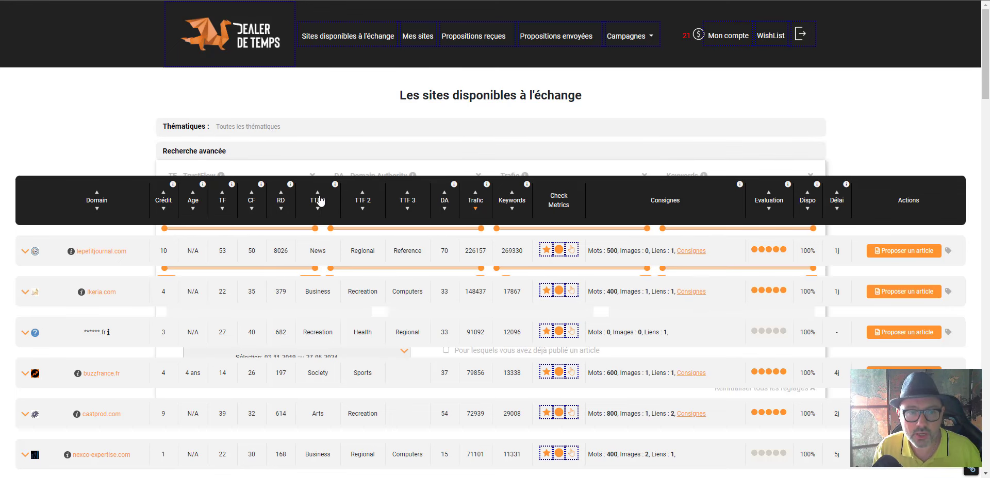
pyautogui.click(207, 153)
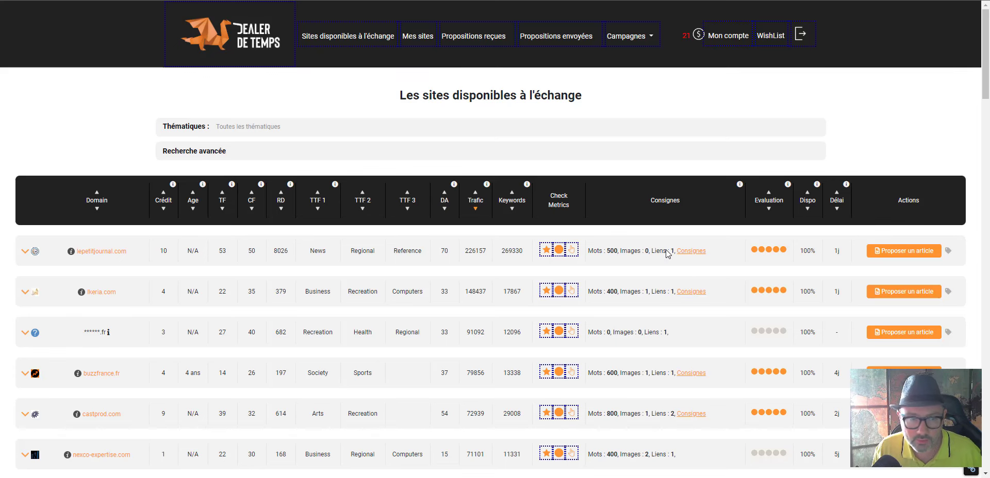
# Compare the credit costs of the exchange sites, including lepetitjournal.com and nexco-expertise.com, against their metrics
pyautogui.scroll(-4, 175, 276)
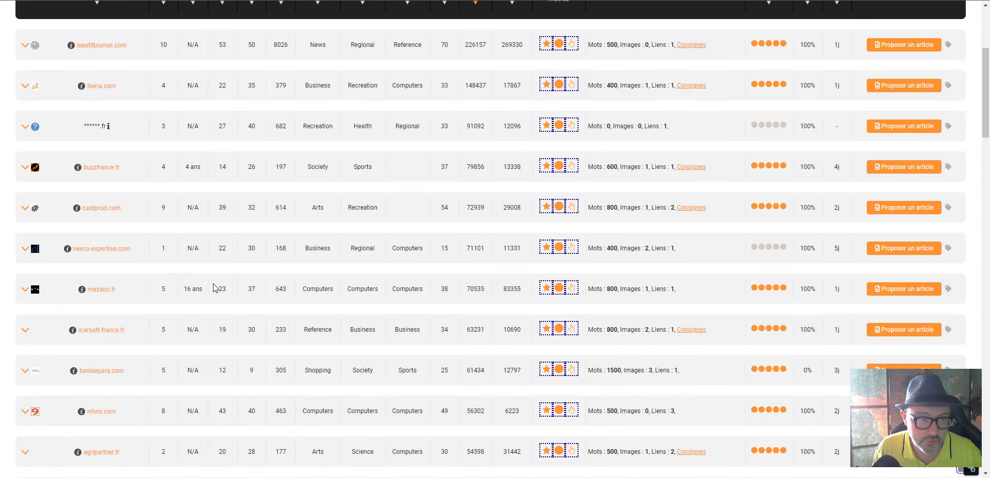
pyautogui.scroll(-10, 214, 287)
pyautogui.scroll(15, 214, 286)
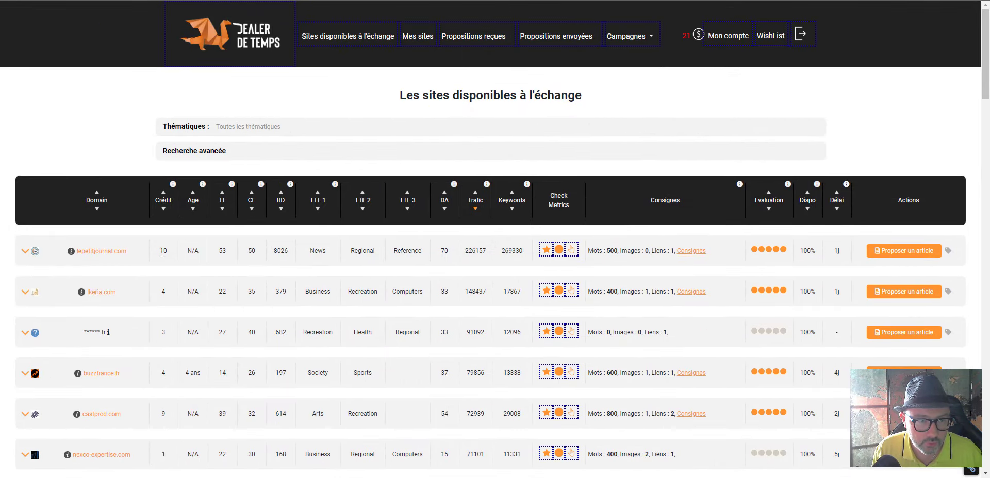
pyautogui.moveTo(158, 252); pyautogui.dragTo(173, 253)
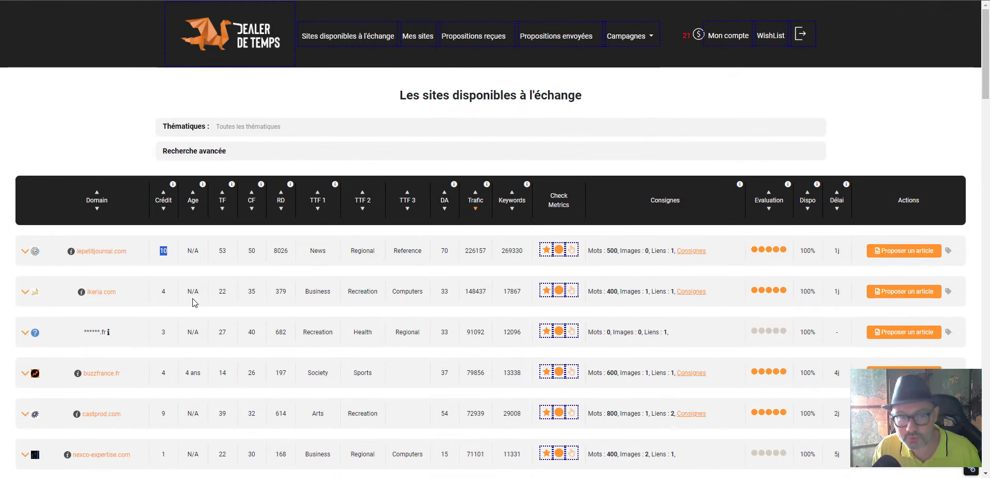
pyautogui.scroll(-4, 193, 303)
pyautogui.moveTo(159, 249); pyautogui.dragTo(172, 253)
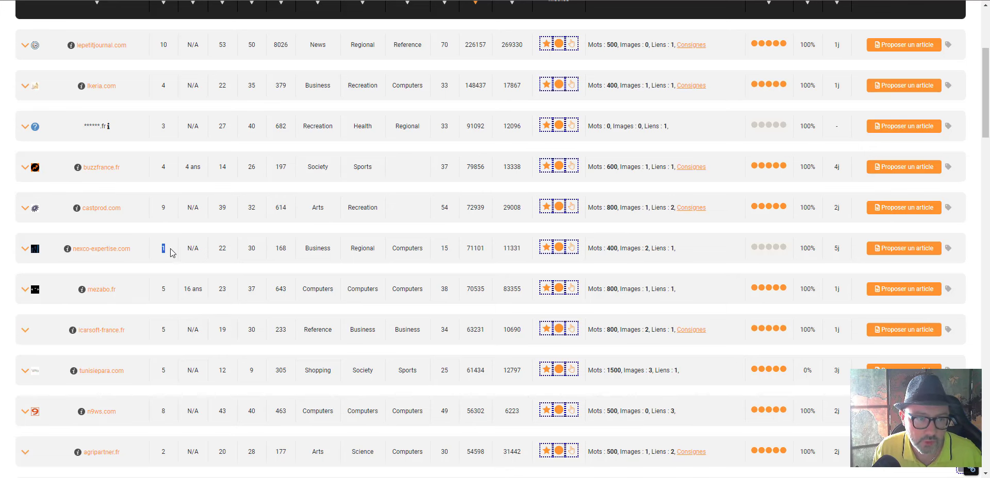
pyautogui.scroll(-6, 199, 318)
pyautogui.scroll(5, 199, 318)
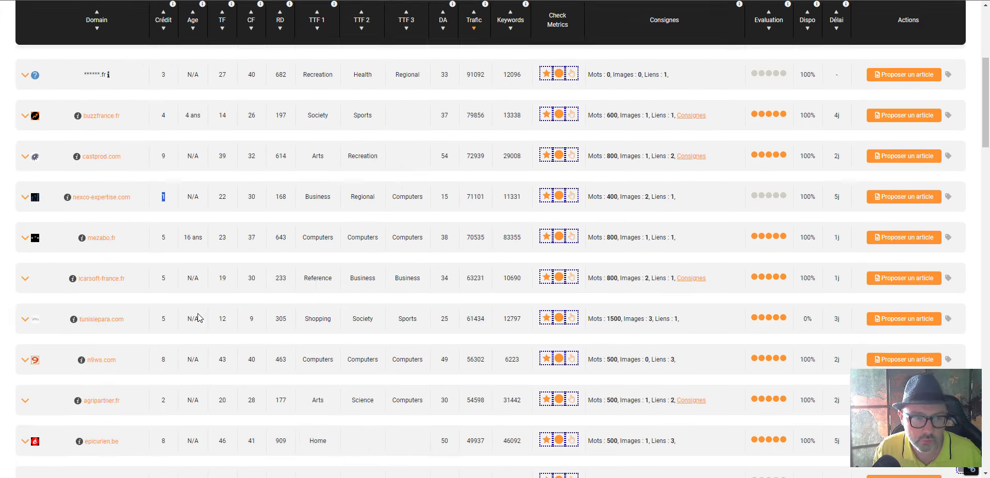
pyautogui.scroll(4, 199, 318)
pyautogui.scroll(1, 191, 279)
pyautogui.scroll(-5, 181, 232)
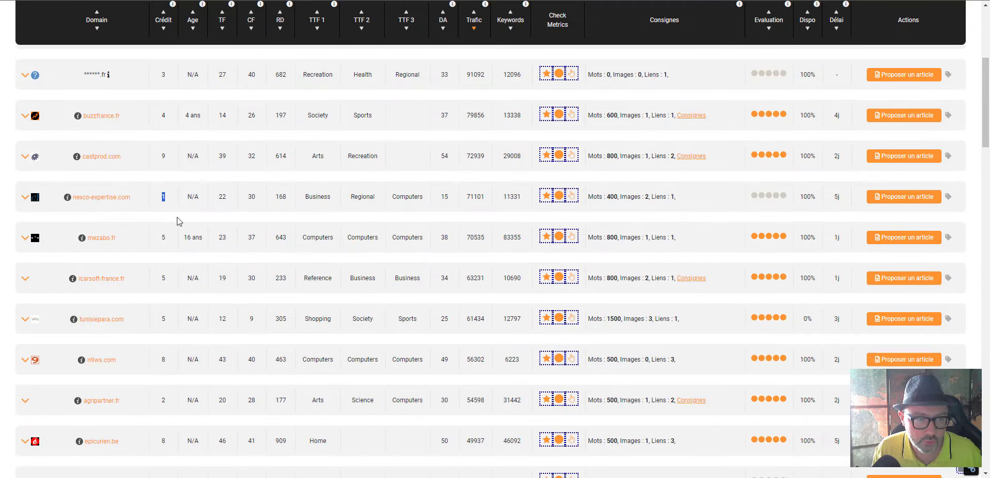
pyautogui.scroll(4, 290, 255)
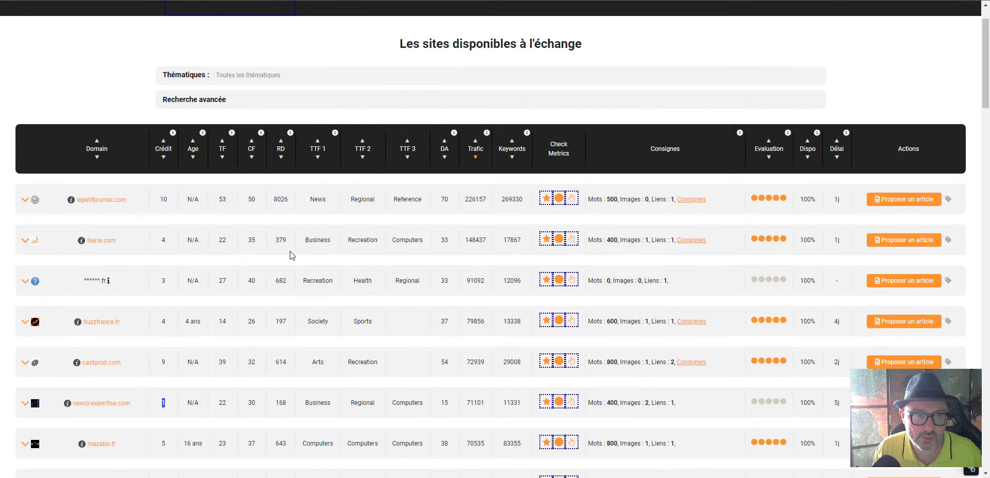
# Sort the exchange sites by keywords in descending order and check lepetitjournal.com's keyword count and its word, image and link requirements
pyautogui.scroll(-1, 263, 235)
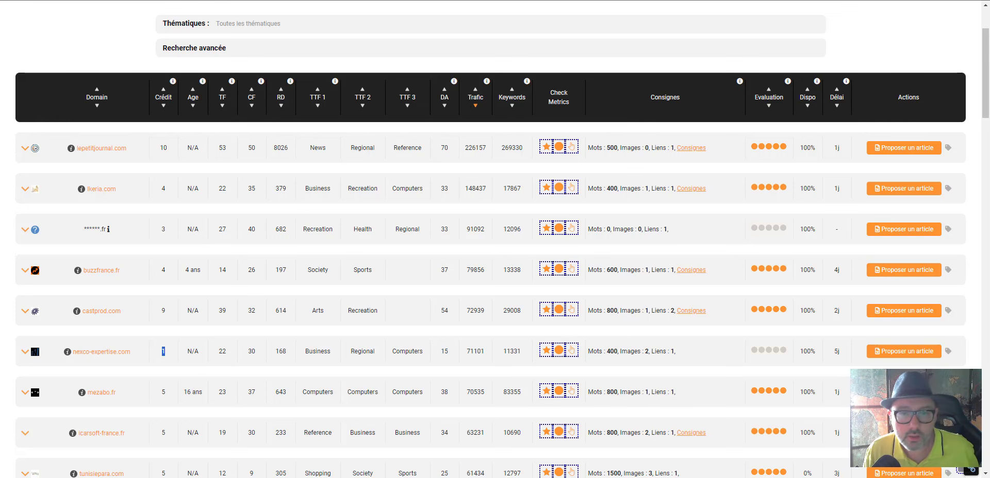
pyautogui.click(527, 84)
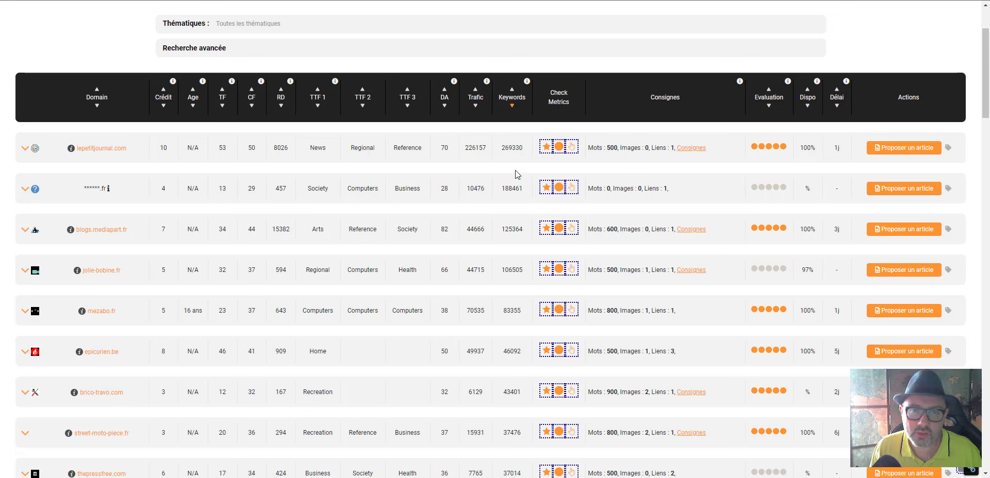
pyautogui.doubleClick(509, 148)
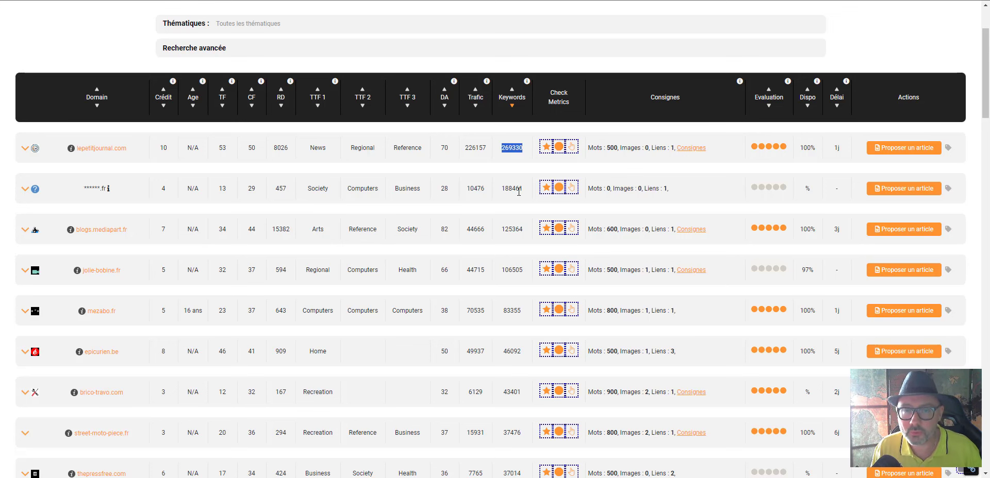
pyautogui.click(498, 164)
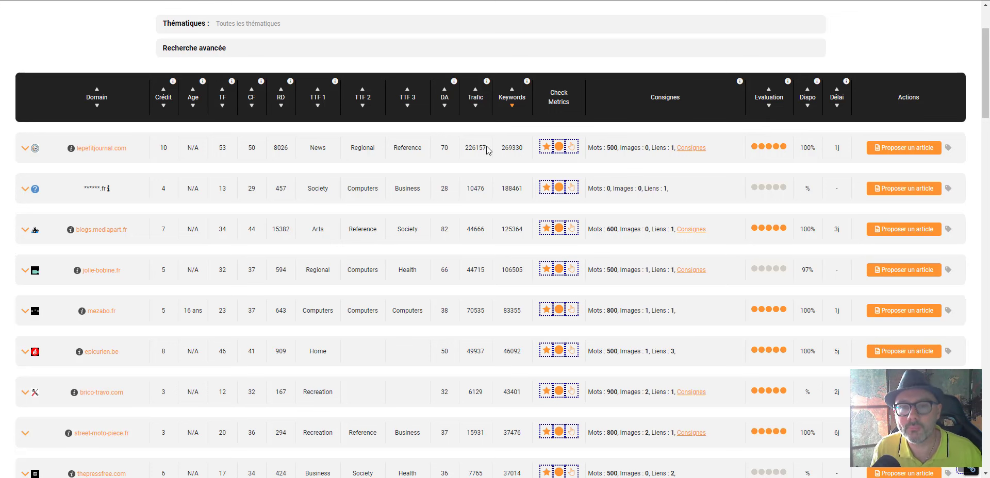
pyautogui.doubleClick(611, 148)
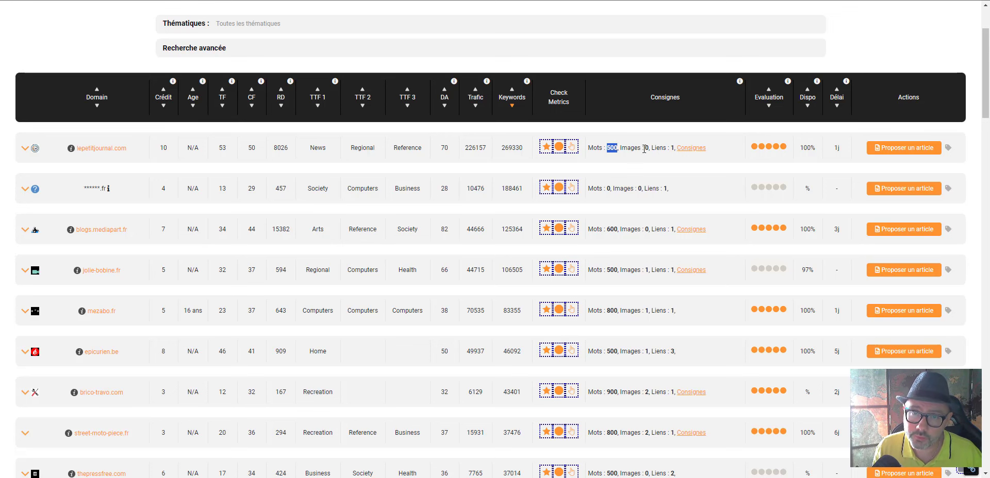
pyautogui.moveTo(621, 148); pyautogui.dragTo(648, 149)
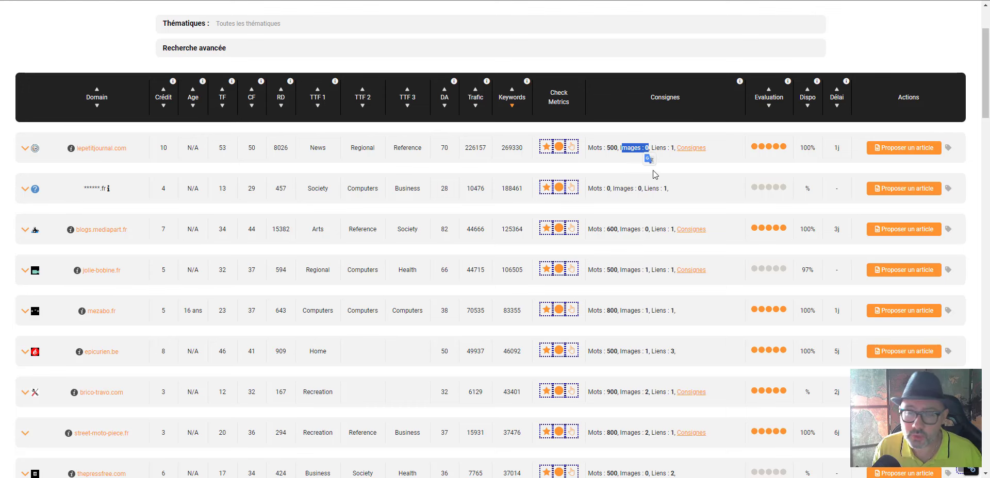
pyautogui.click(623, 136)
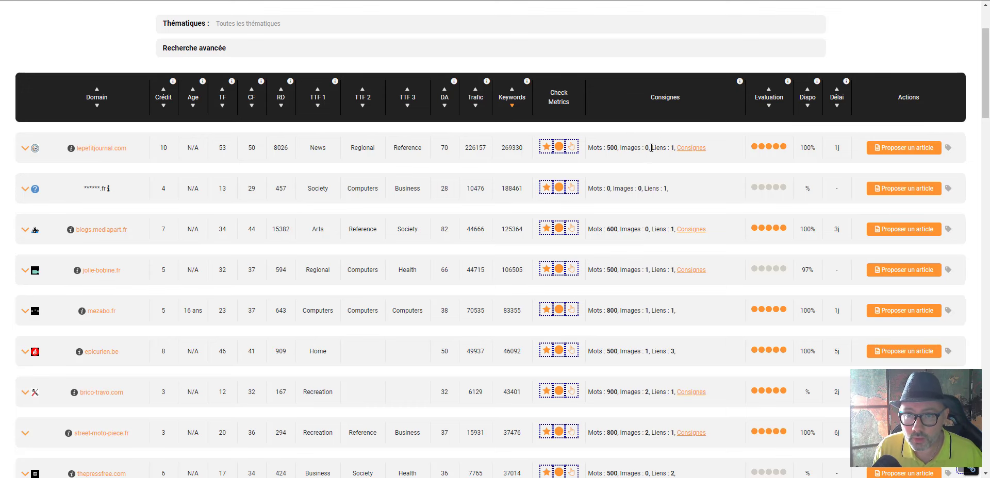
pyautogui.moveTo(651, 148); pyautogui.dragTo(676, 148)
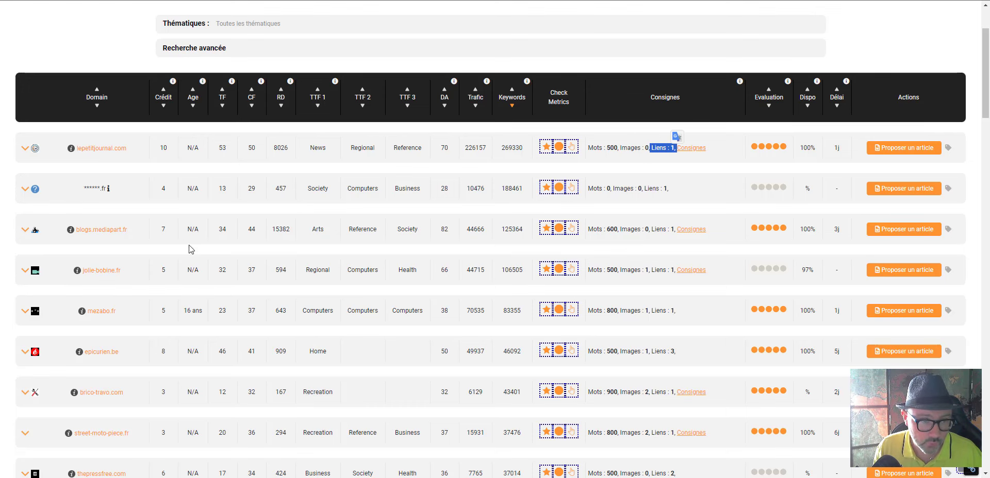
# Browse the sorted list for sites costing one credit and check their article requirements and metrics
pyautogui.scroll(-4, 191, 249)
pyautogui.scroll(5, 186, 258)
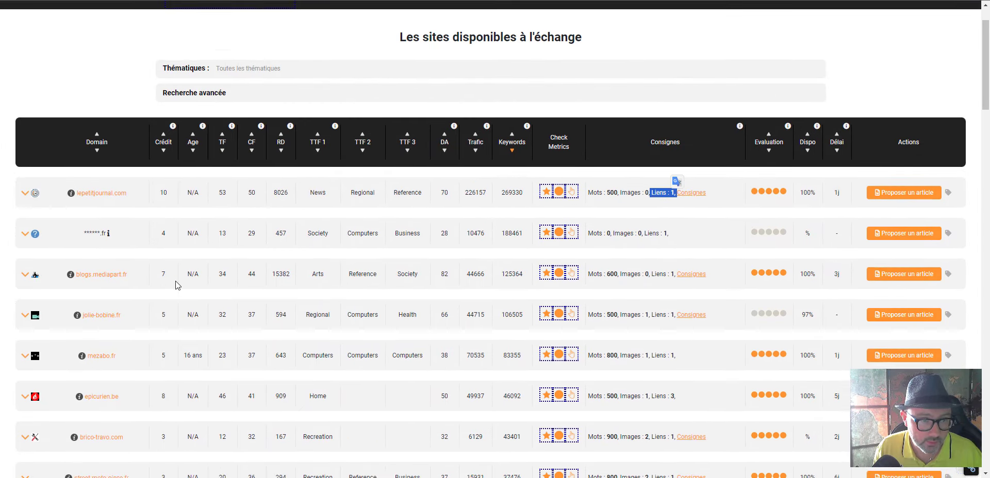
pyautogui.scroll(-15, 176, 285)
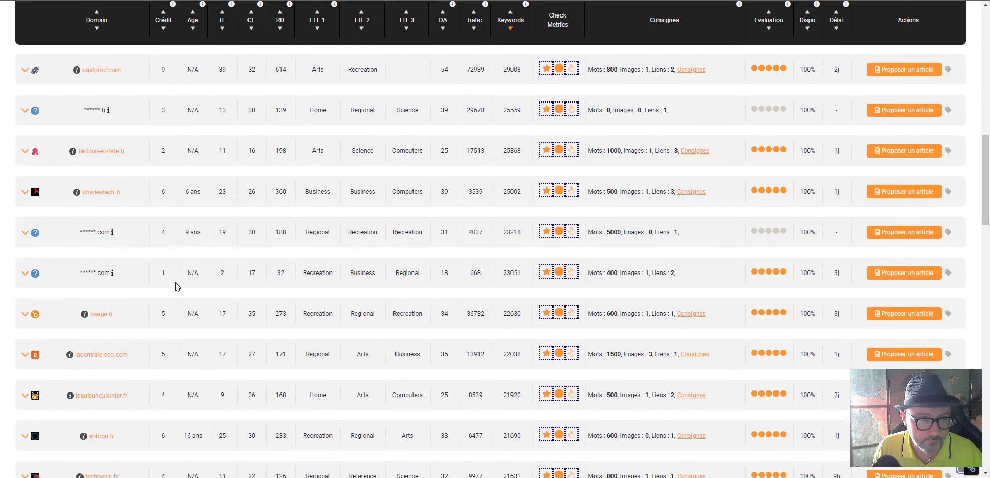
pyautogui.doubleClick(164, 271)
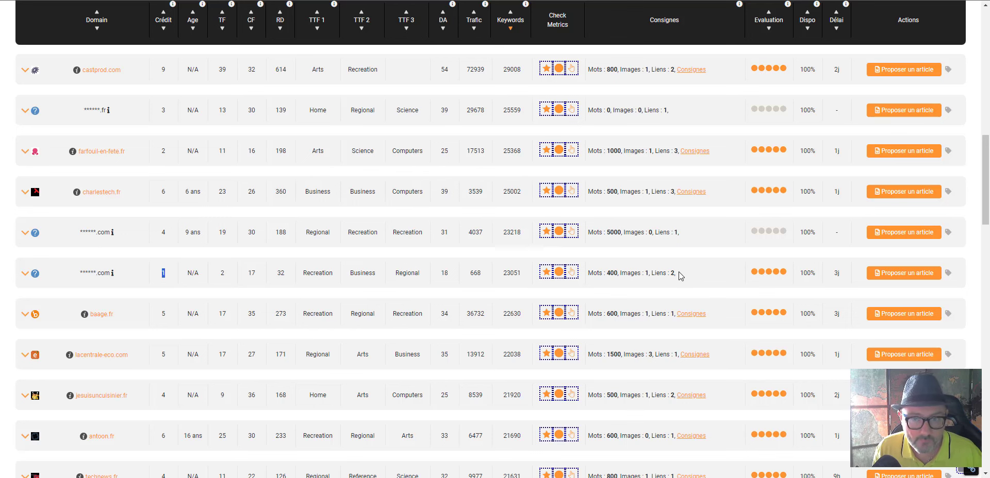
pyautogui.moveTo(607, 274); pyautogui.dragTo(678, 275)
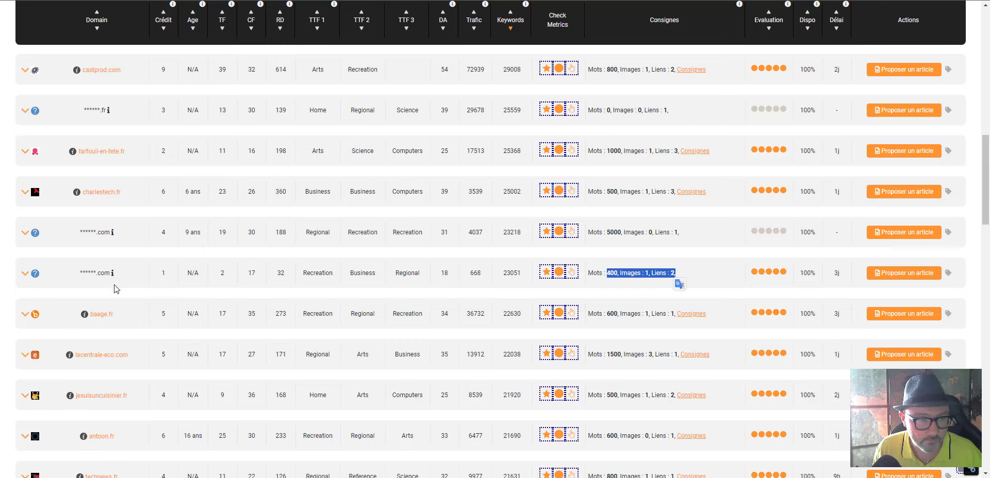
pyautogui.scroll(-6, 181, 283)
pyautogui.scroll(-20, 181, 283)
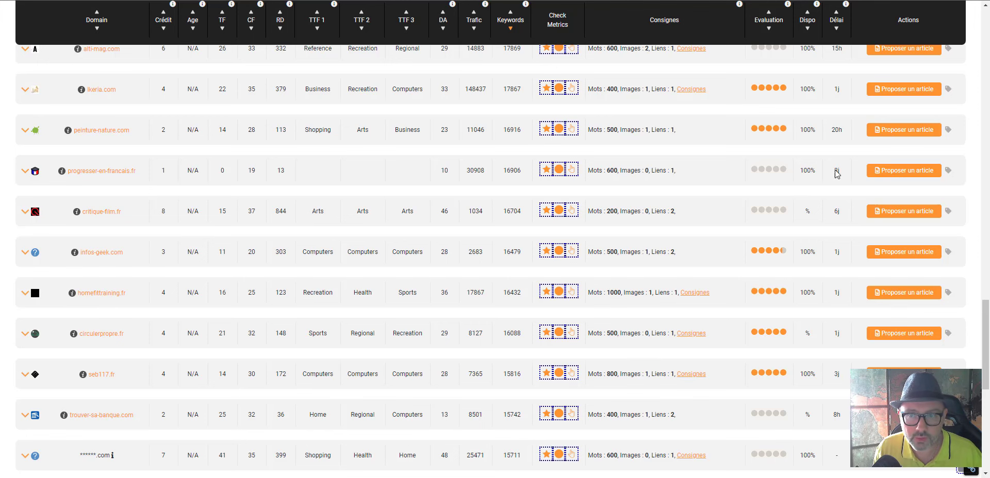
# Open the progresser-en-francais.fr site from the list and look over its home page and latest published articles
pyautogui.click(91, 171)
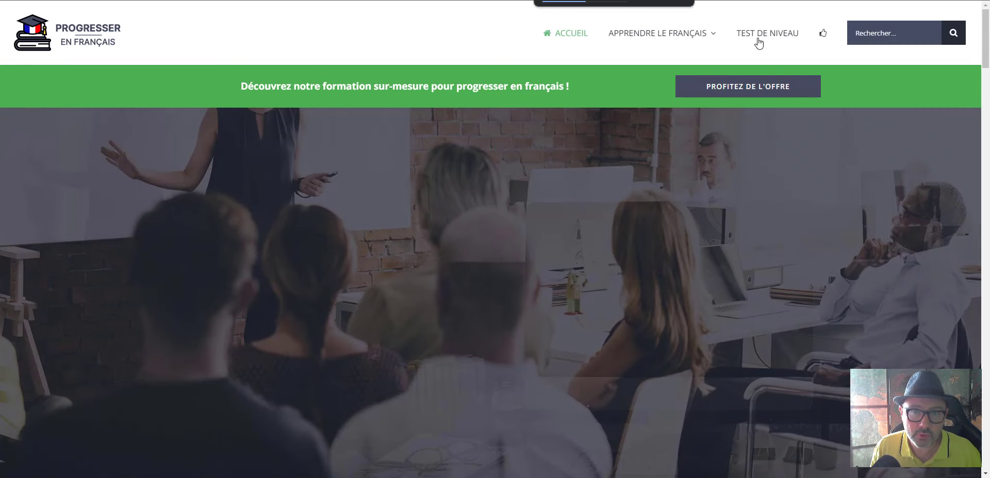
pyautogui.moveTo(689, 35)
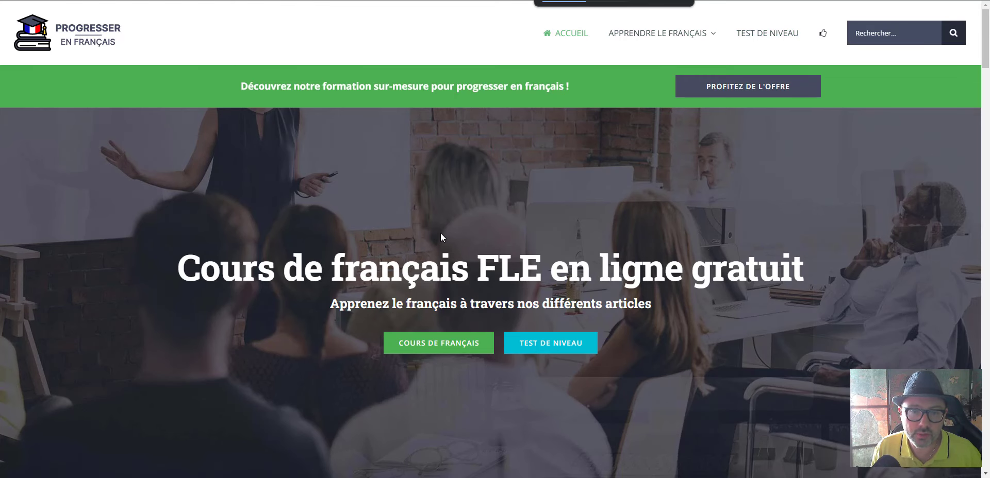
pyautogui.scroll(-1, 441, 232)
pyautogui.scroll(1, 444, 227)
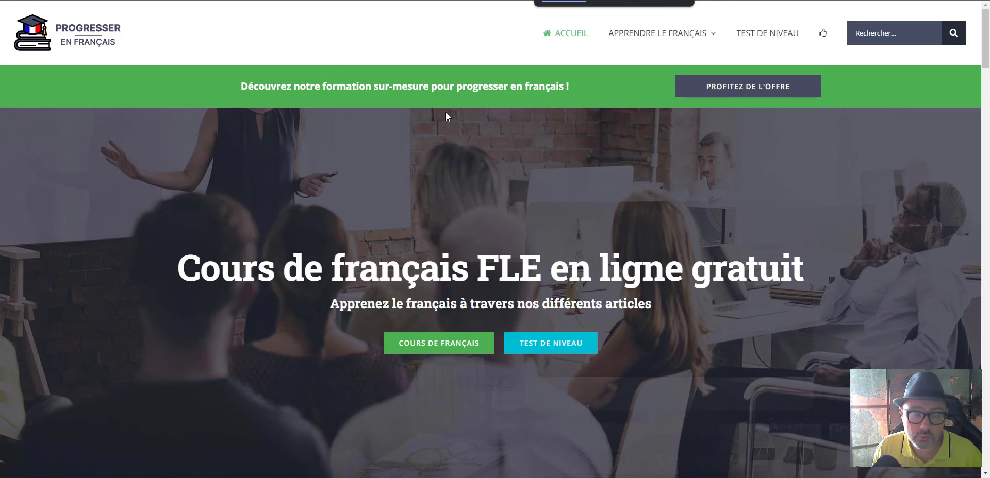
pyautogui.scroll(-5, 495, 209)
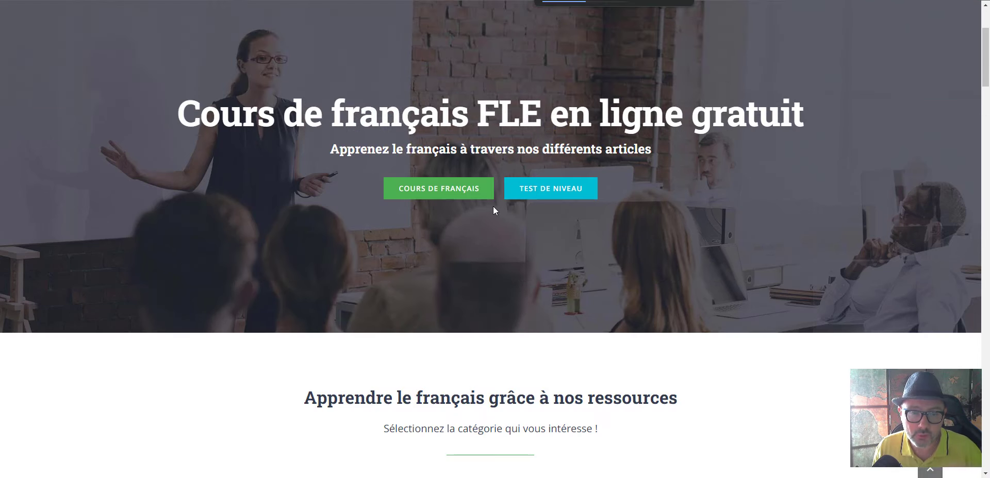
pyautogui.scroll(-10, 489, 209)
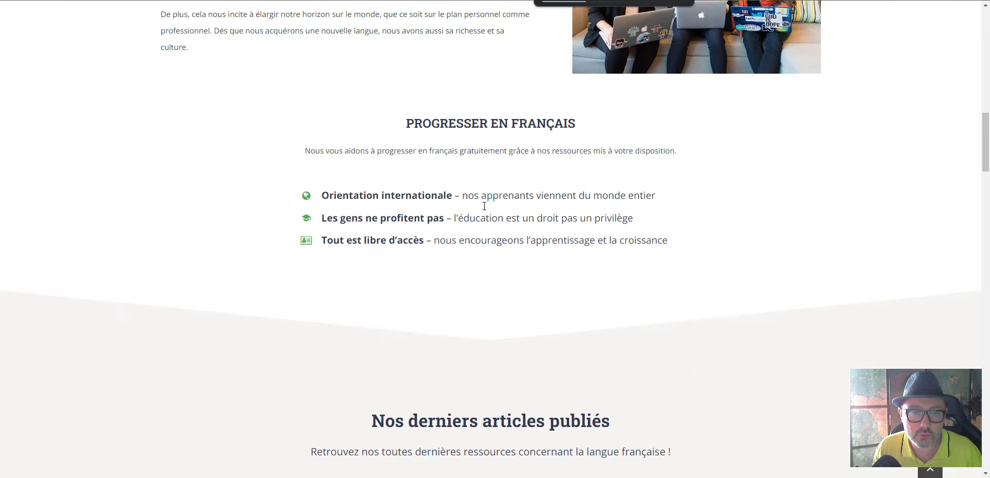
pyautogui.scroll(-7, 484, 206)
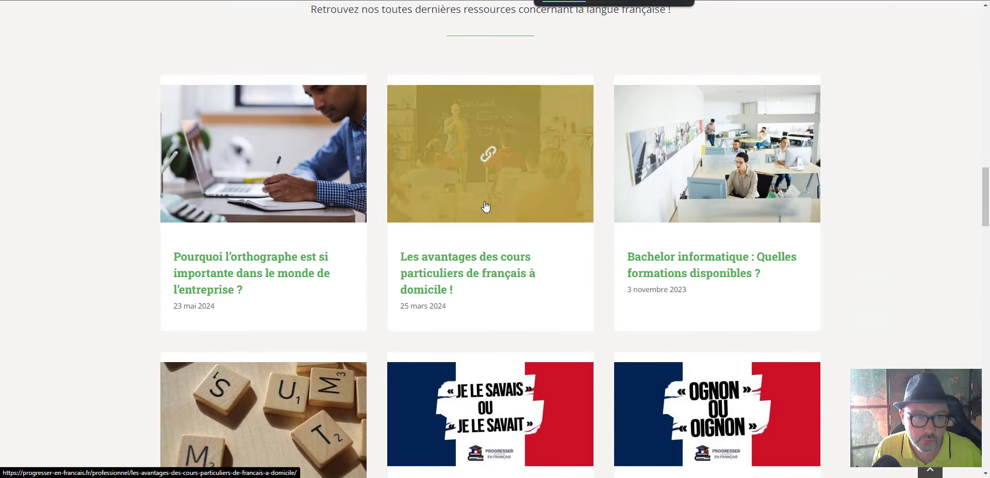
pyautogui.scroll(3, 678, 172)
pyautogui.scroll(-3, 567, 227)
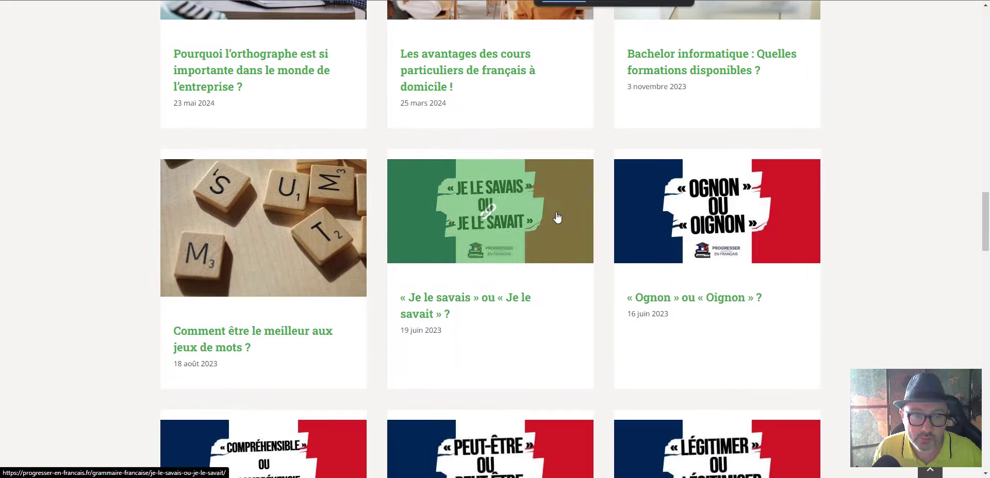
pyautogui.scroll(3, 562, 222)
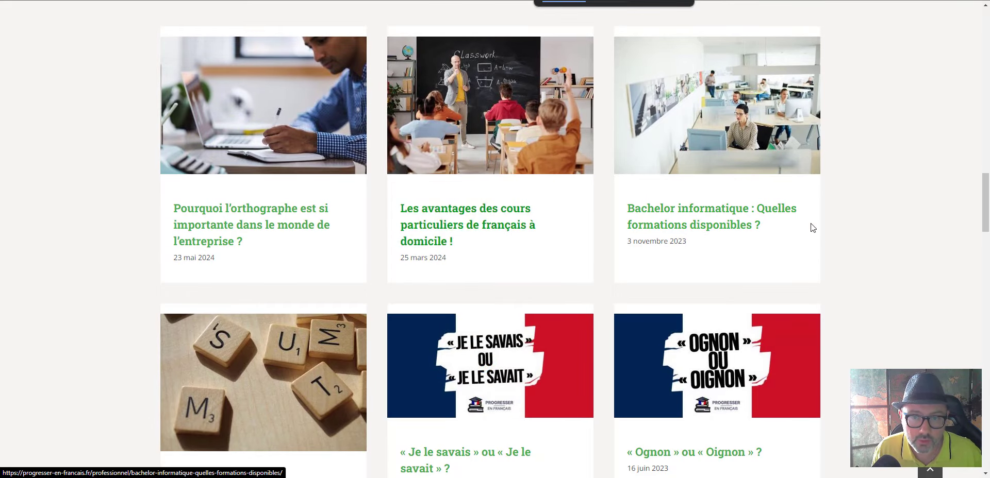
# Examine the titles and dates of the latest published articles on progresser-en-francais.fr, highlighting the « Ognon » ou « Oignon » ? title
pyautogui.scroll(-1, 858, 307)
pyautogui.scroll(-6, 857, 304)
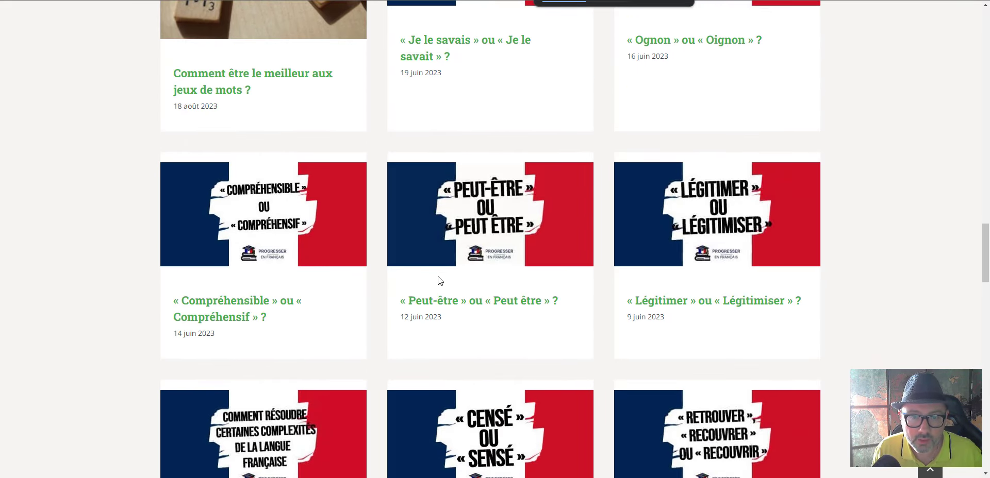
pyautogui.scroll(-2, 570, 330)
pyautogui.scroll(3, 696, 135)
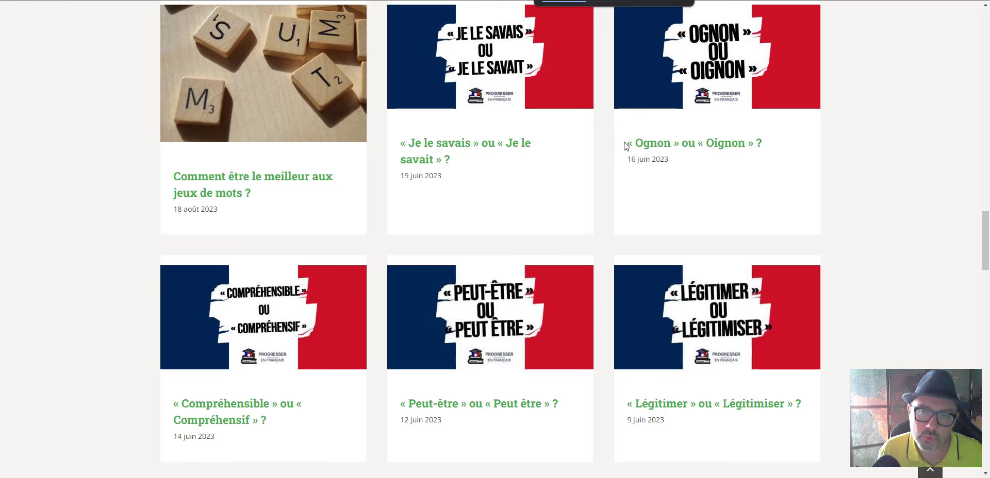
pyautogui.moveTo(624, 145); pyautogui.dragTo(780, 145)
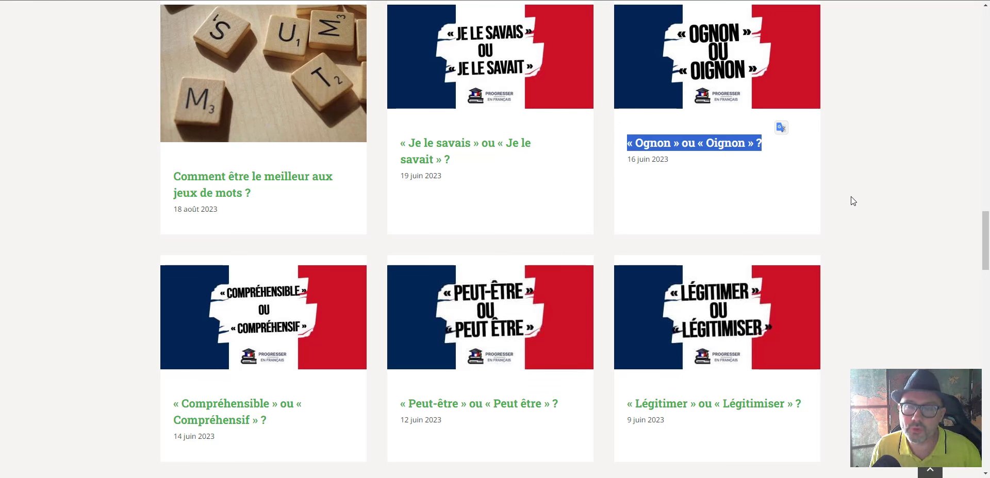
pyautogui.click(839, 172)
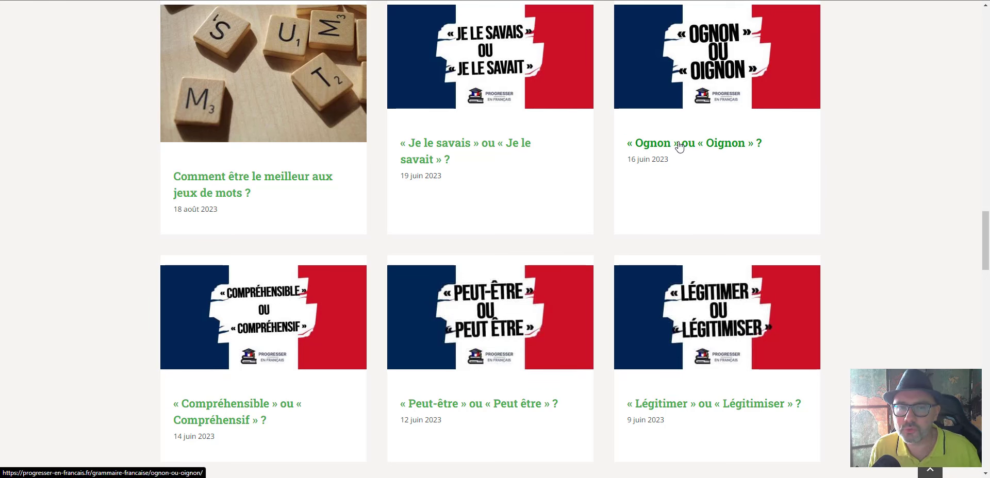
pyautogui.moveTo(780, 146); pyautogui.dragTo(622, 148)
pyautogui.scroll(-3, 561, 250)
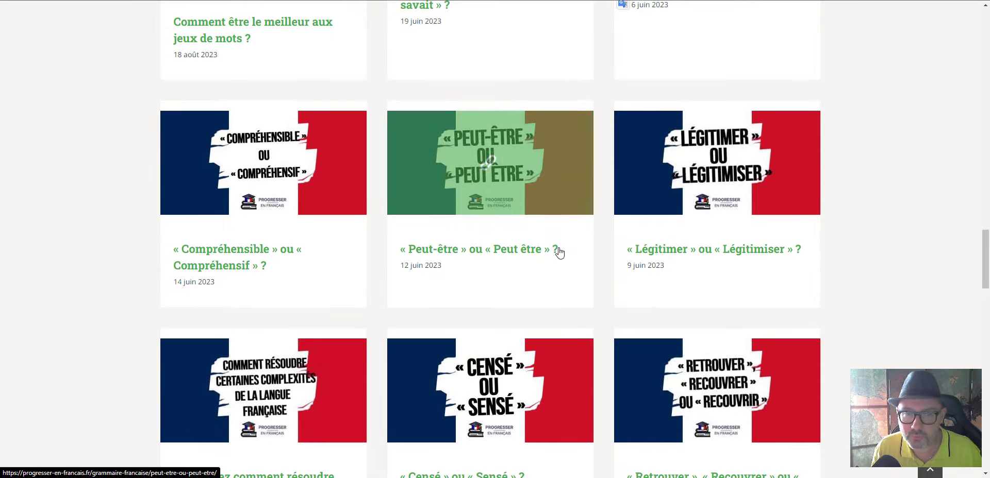
pyautogui.scroll(4, 639, 216)
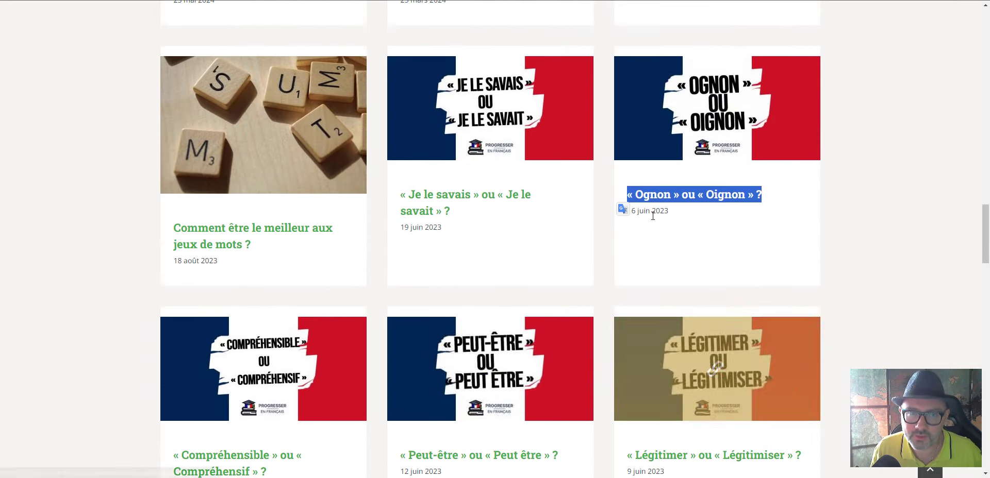
# Review the full article grid again and look over the rest of the home page, including the section on reasons to learn French
pyautogui.scroll(-15, 552, 260)
pyautogui.scroll(6, 552, 254)
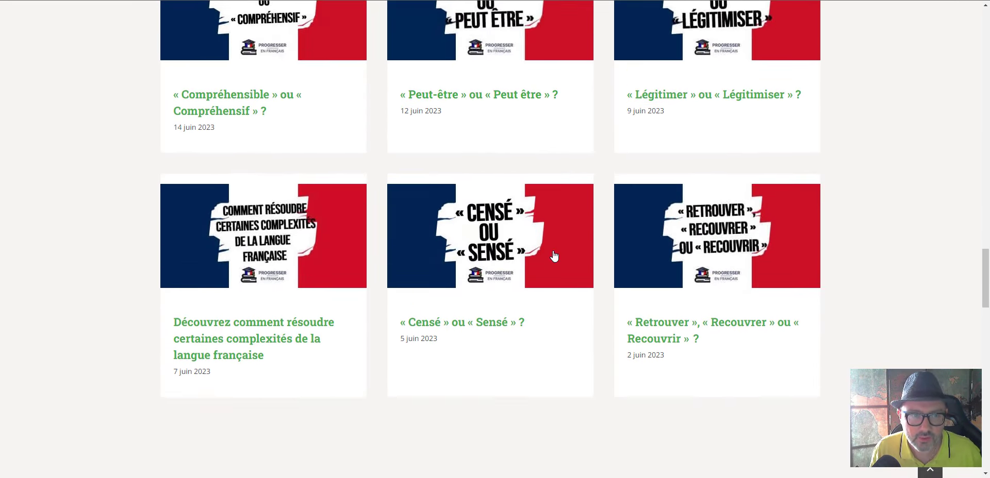
pyautogui.scroll(8, 553, 256)
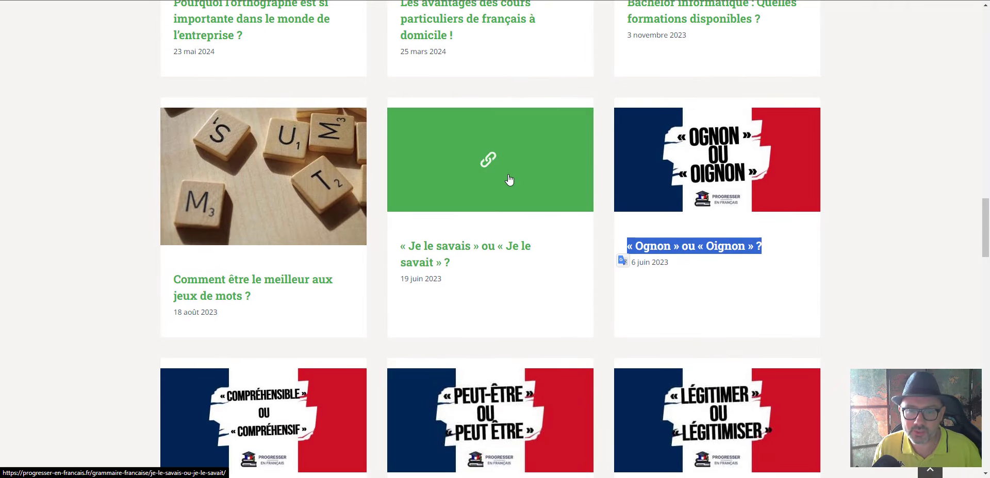
pyautogui.scroll(8, 510, 242)
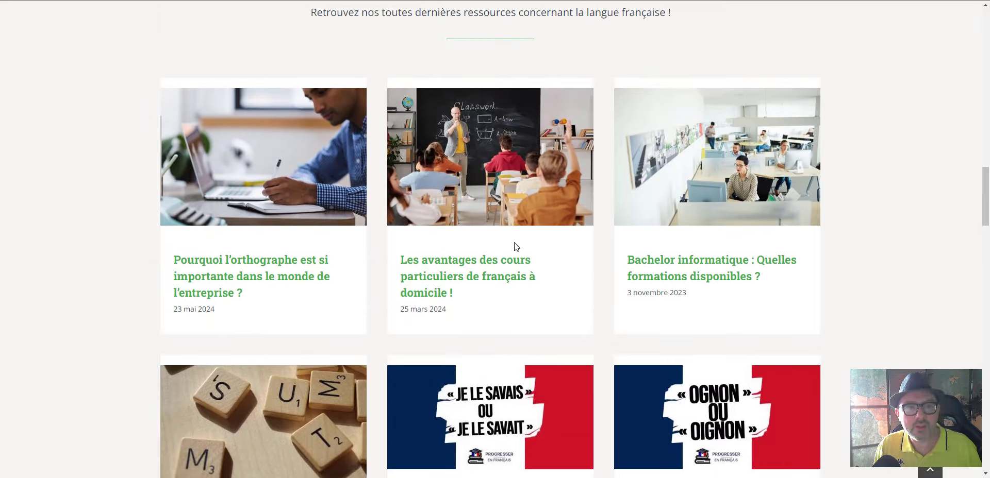
pyautogui.scroll(-4, 495, 158)
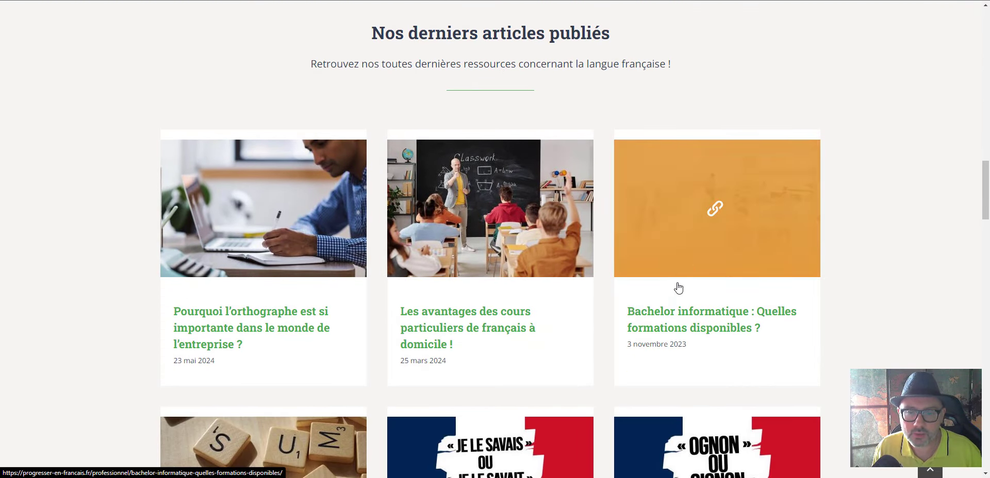
pyautogui.scroll(-13, 837, 321)
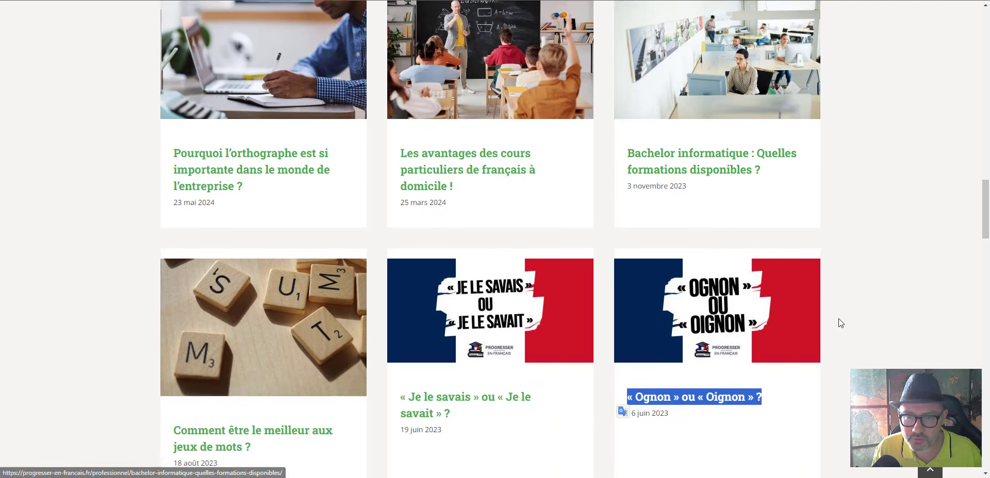
pyautogui.scroll(-5, 804, 312)
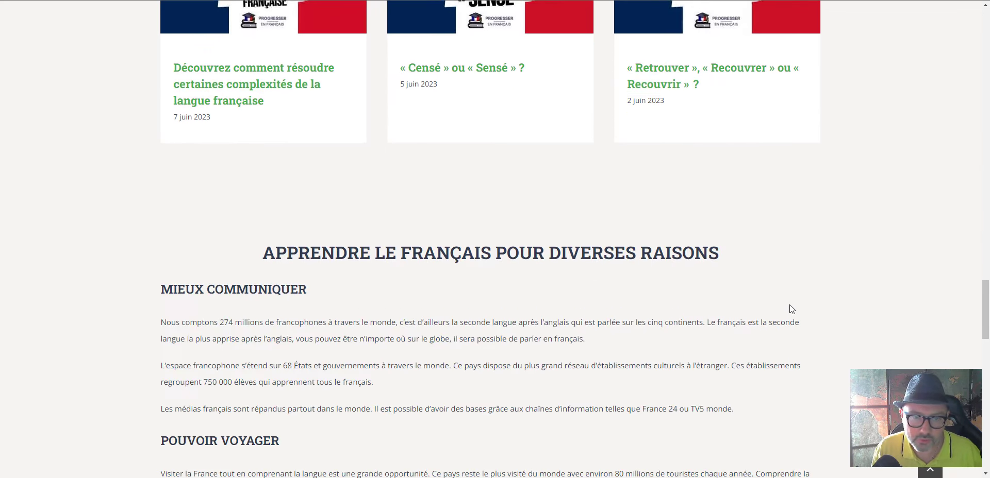
pyautogui.scroll(3, 572, 250)
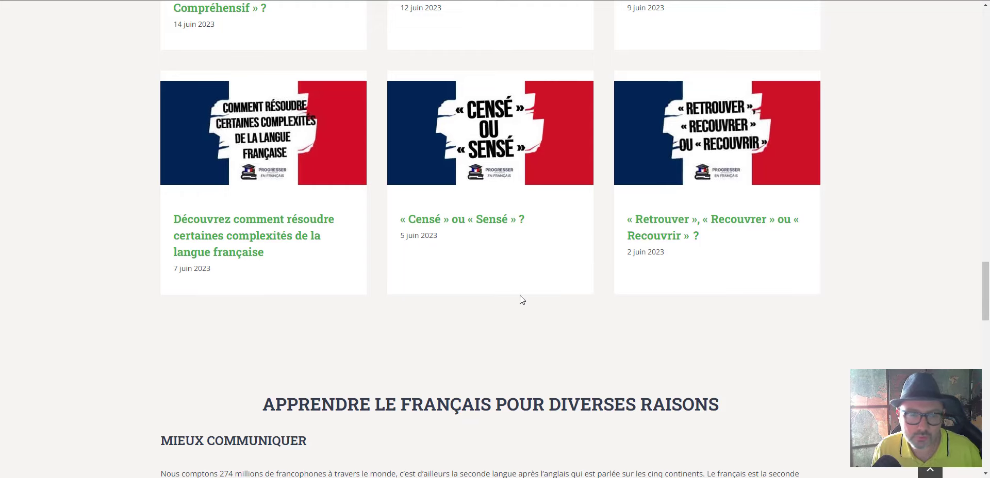
pyautogui.scroll(-12, 425, 274)
pyautogui.scroll(-10, 440, 276)
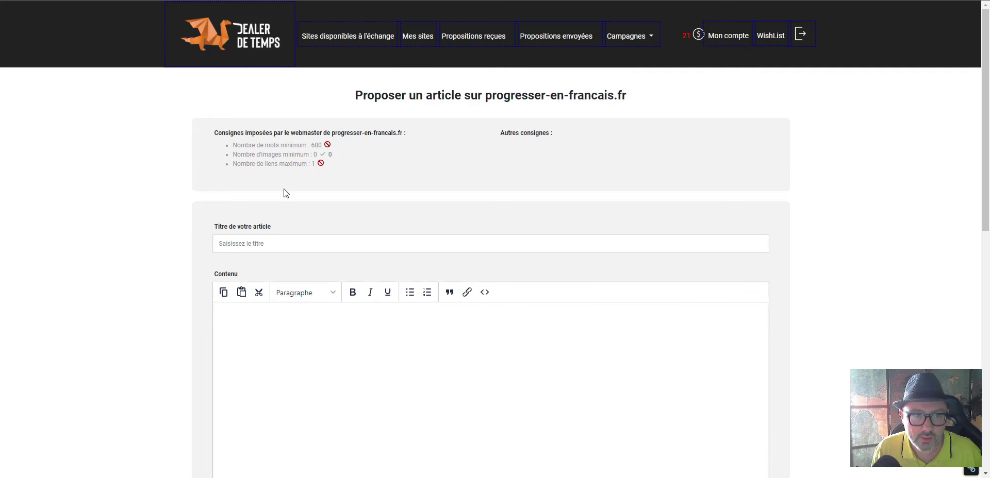
# Examine the article proposal form for progresser-en-francais.fr, from the webmaster's requirements to the image, scheduling and campaign options
pyautogui.scroll(-4, 191, 236)
pyautogui.scroll(2, 208, 170)
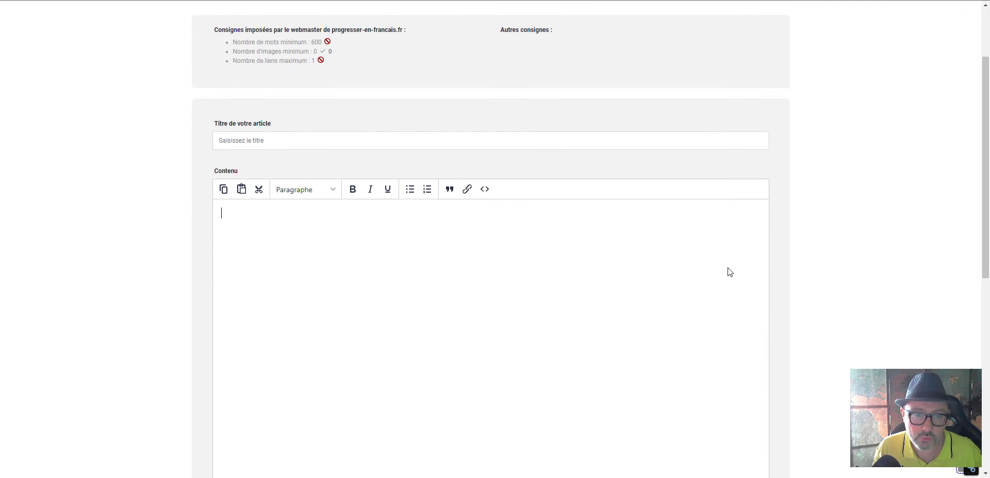
pyautogui.scroll(-8, 732, 276)
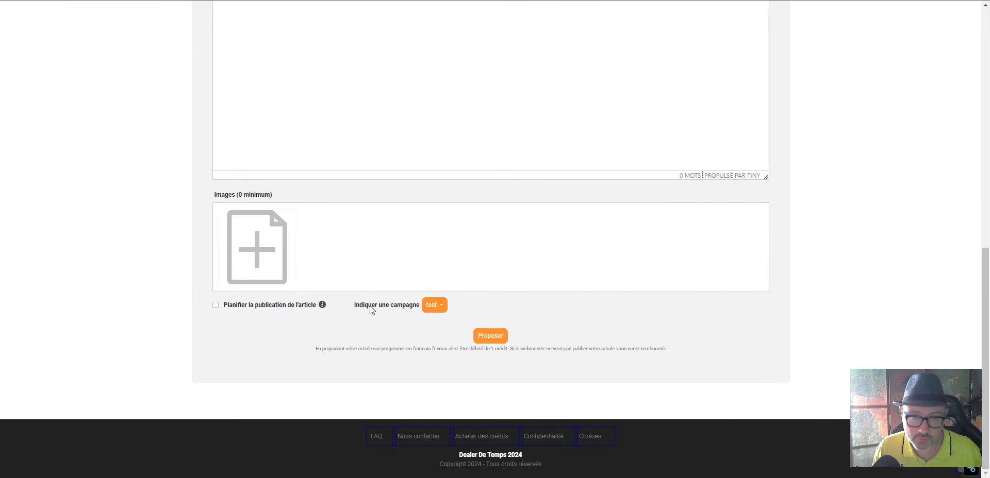
pyautogui.scroll(8, 749, 303)
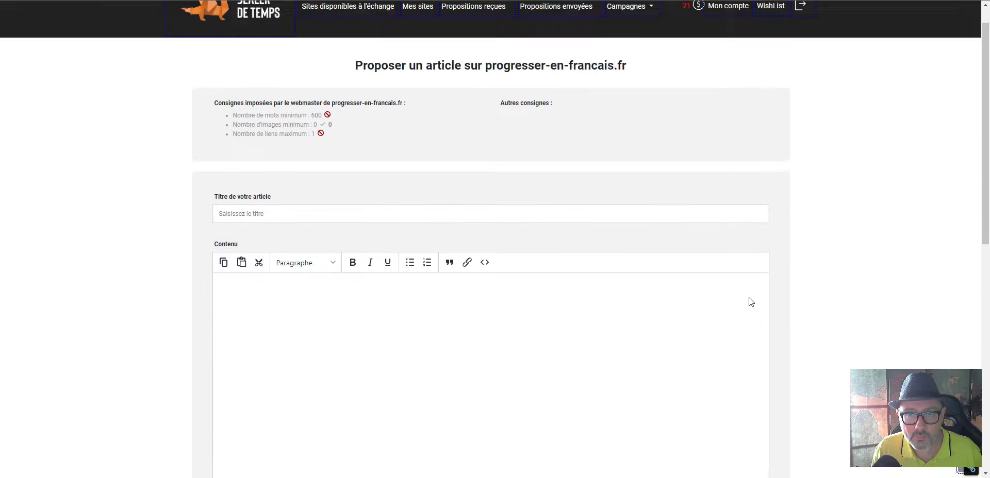
pyautogui.scroll(-8, 749, 302)
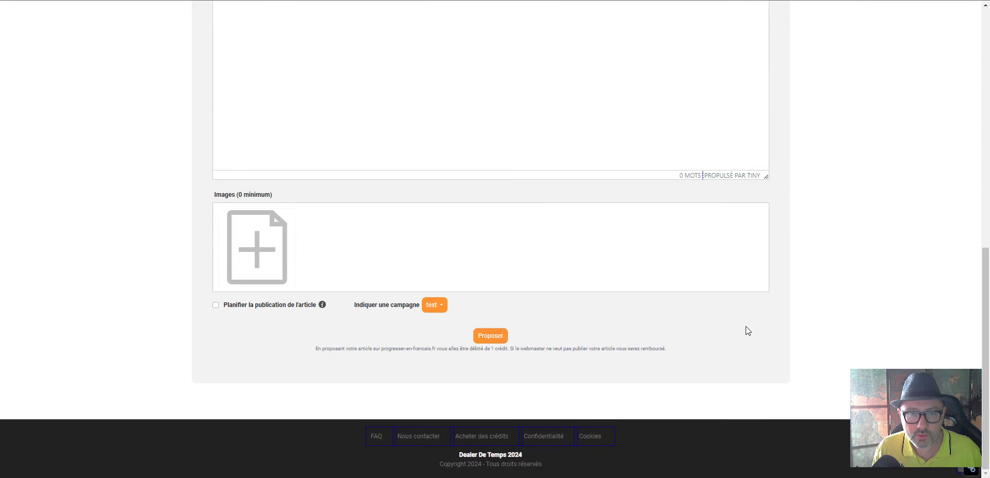
pyautogui.scroll(8, 746, 328)
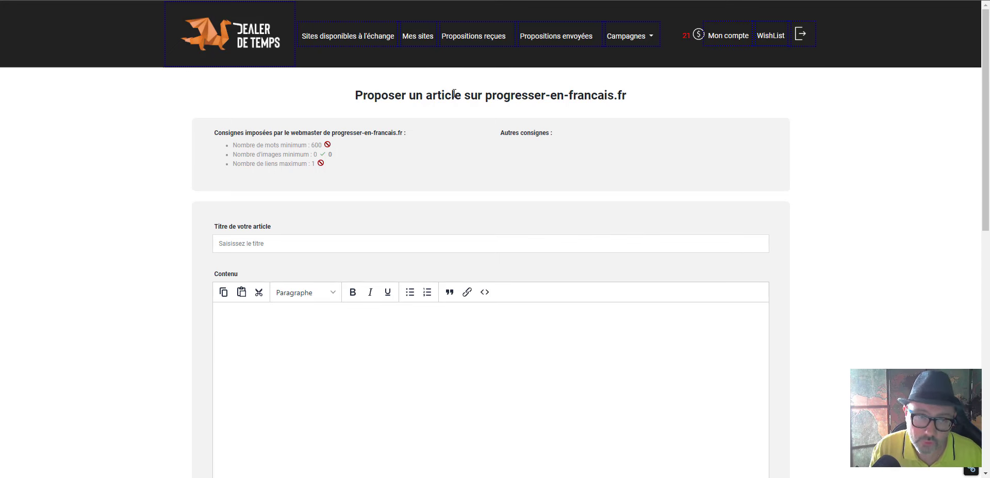
# Open the list of sites available for exchange and compare their RD values and credit costs, including calculatrice-zen.com, through the end of the page
pyautogui.click(333, 37)
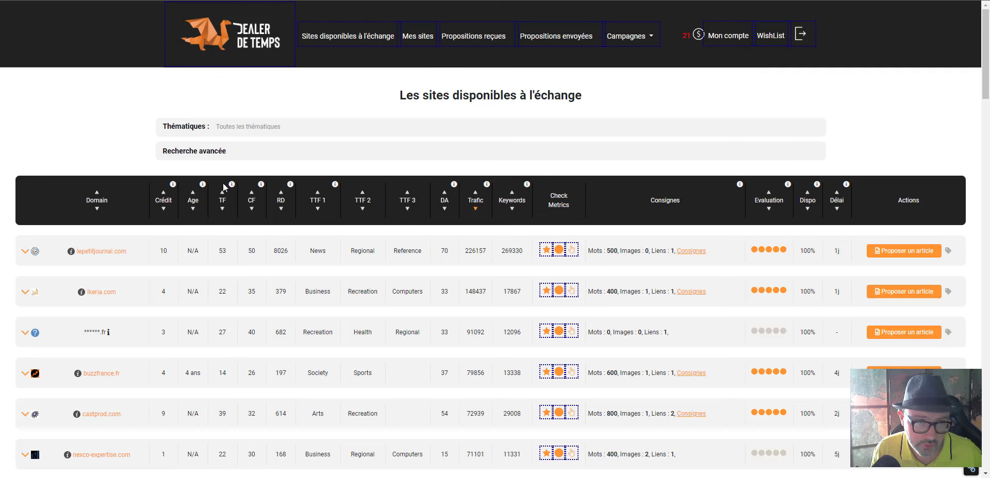
pyautogui.scroll(-3, 230, 266)
pyautogui.scroll(2, 227, 257)
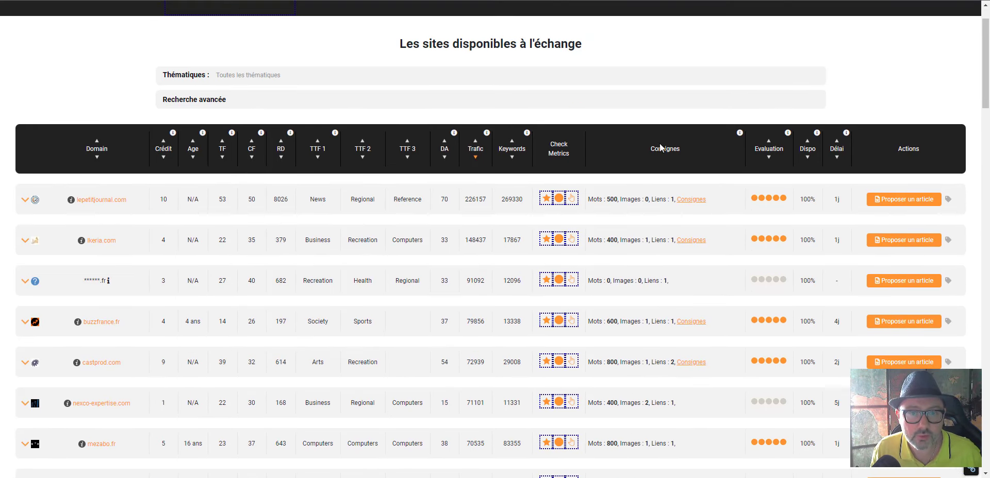
pyautogui.doubleClick(282, 150)
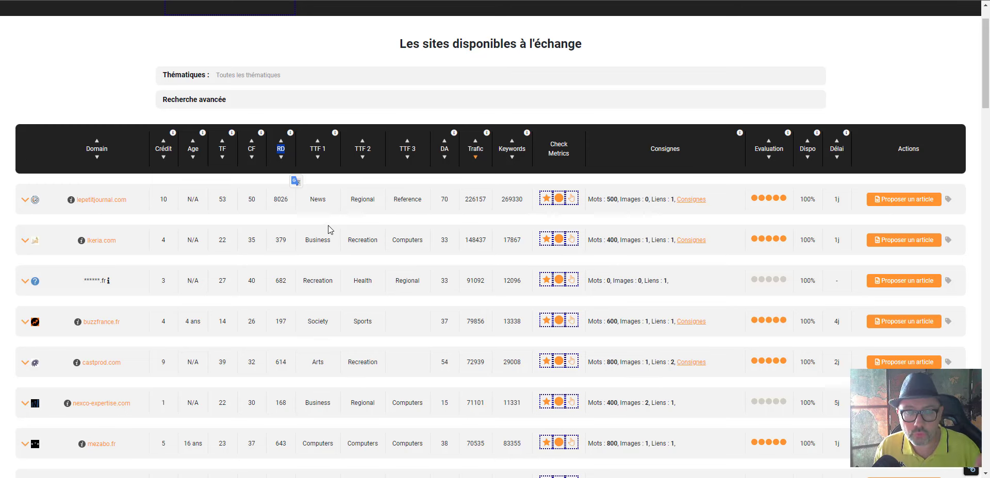
pyautogui.scroll(-4, 327, 278)
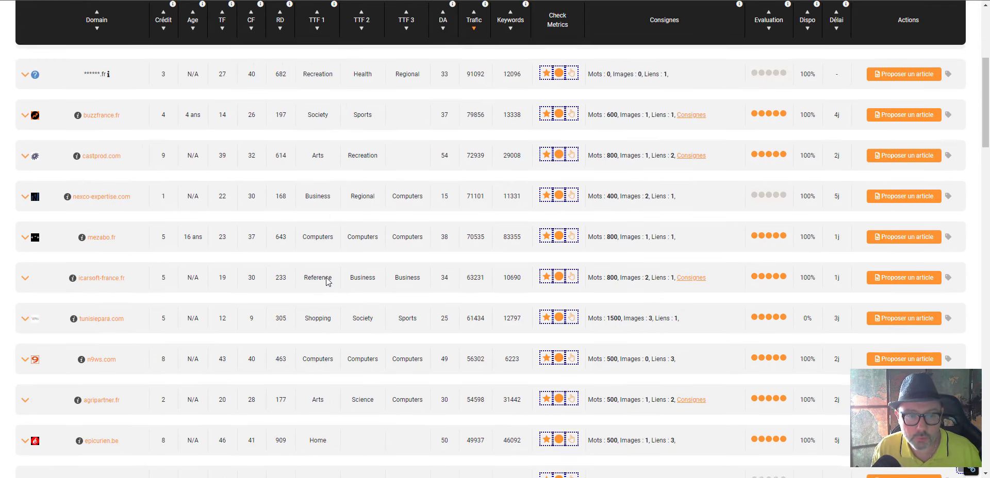
pyautogui.scroll(-20, 327, 280)
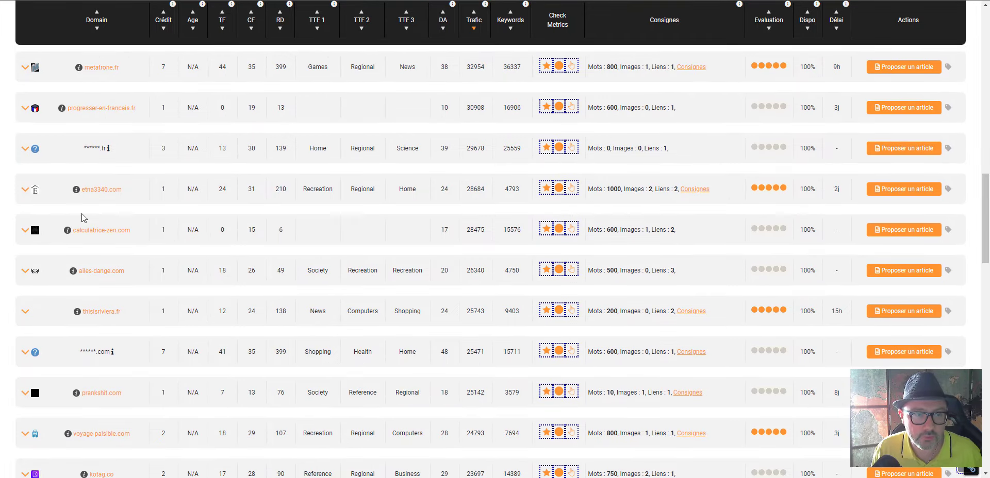
pyautogui.doubleClick(281, 230)
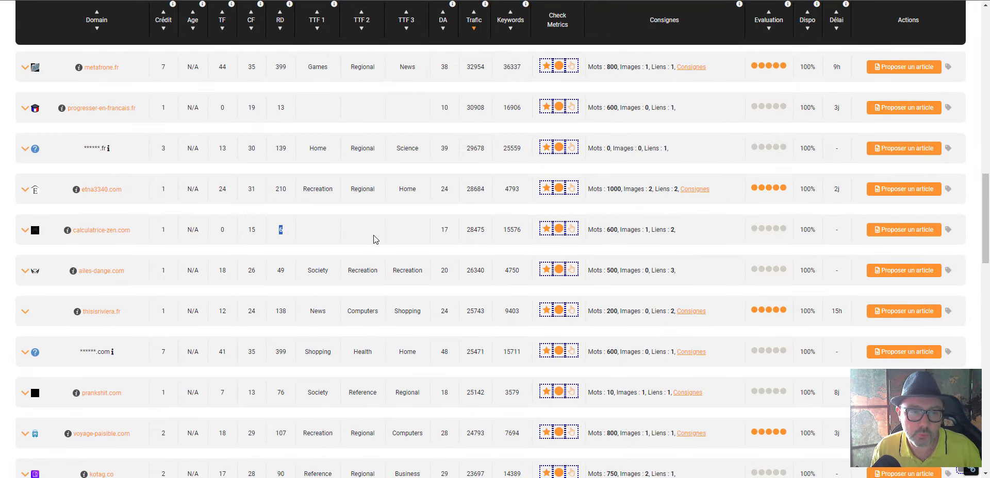
pyautogui.scroll(-8, 324, 251)
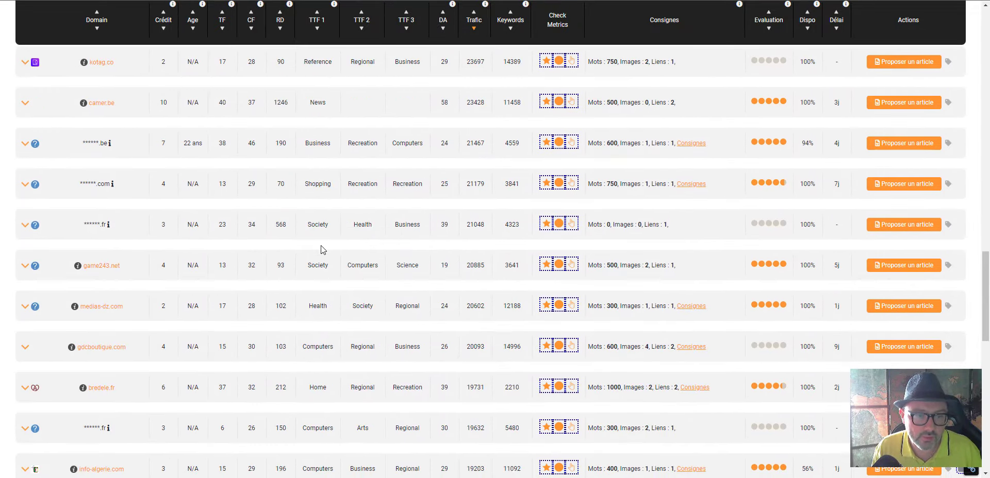
pyautogui.scroll(-15, 323, 250)
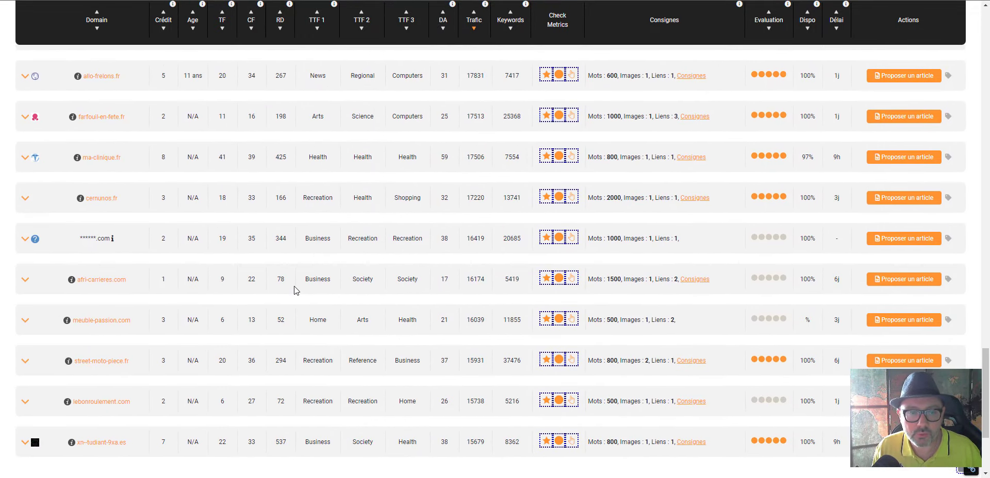
pyautogui.scroll(-3, 296, 290)
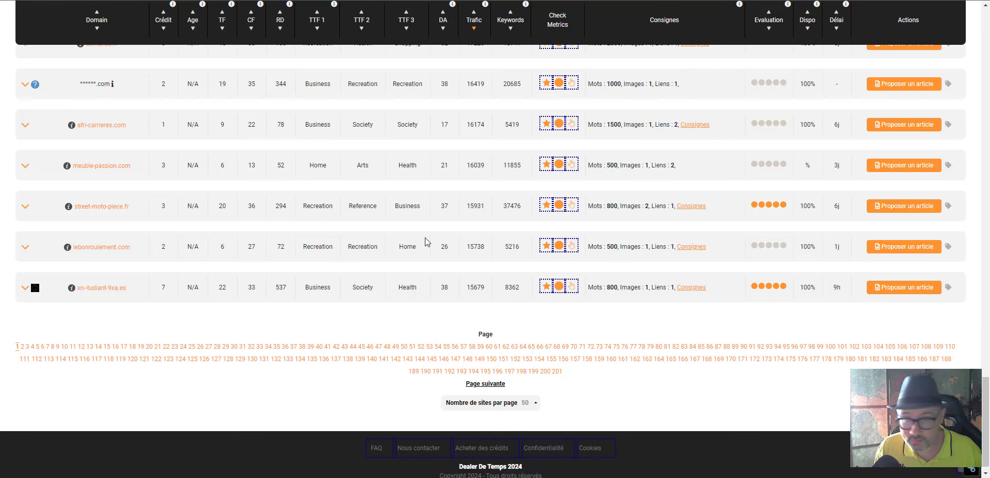
# Switch to Ereferer's site search for a brief look and return to the DealerDeTemps exchange list
pyautogui.scroll(20, 374, 239)
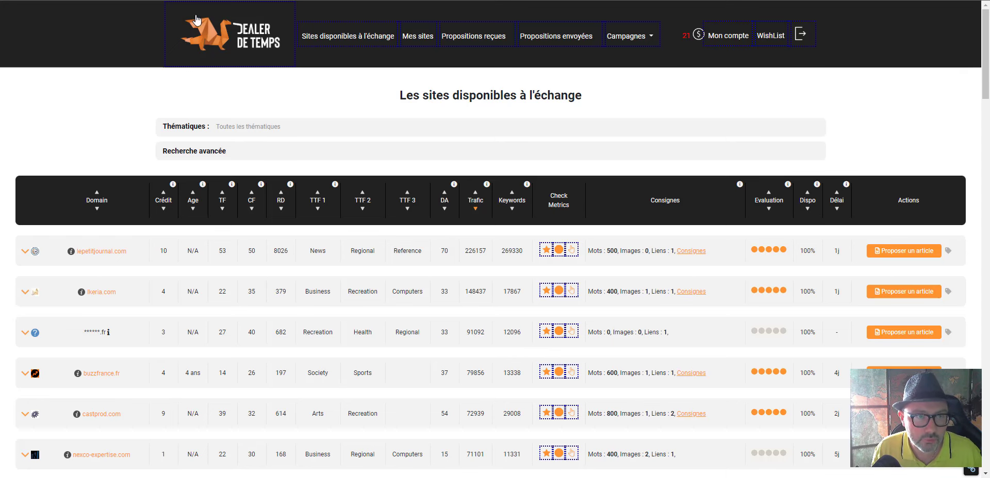
pyautogui.hotkey('ctrl', 'Tab')
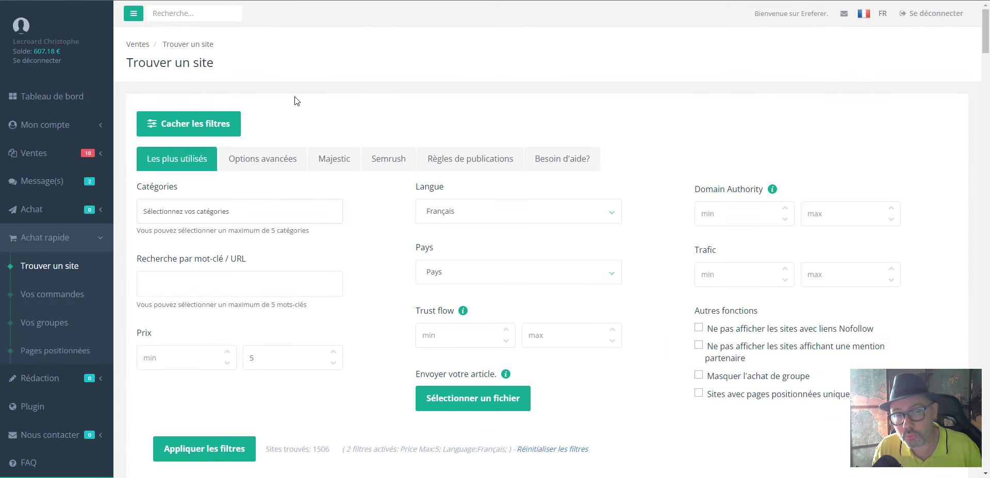
pyautogui.hotkey('ctrl', 'Tab')
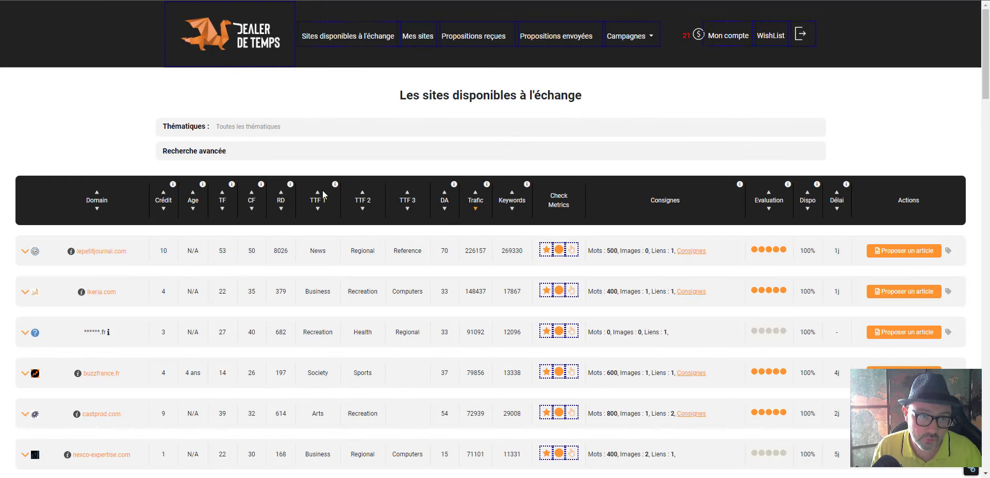